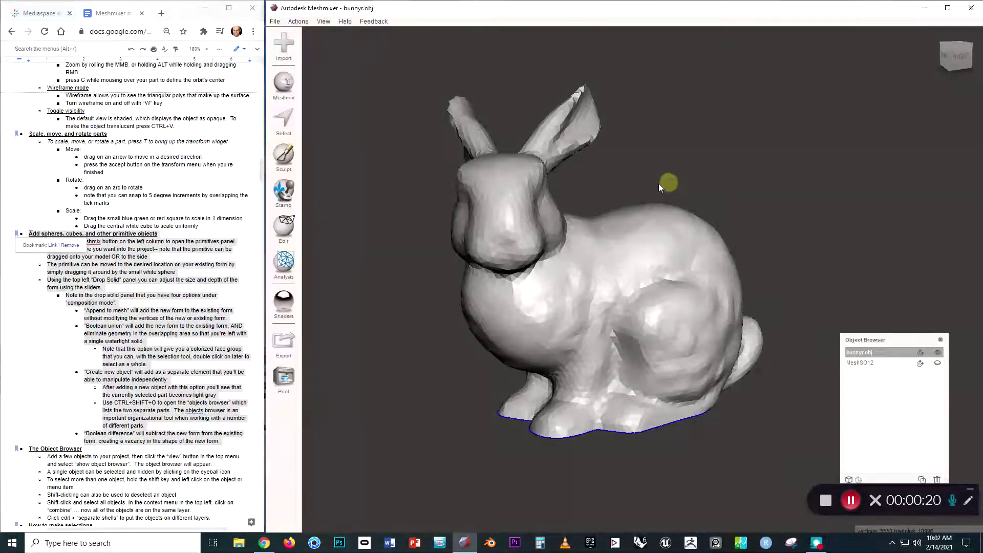
Preview the bunny with smooth mesh normals and return it to faceted shading.
key("space")
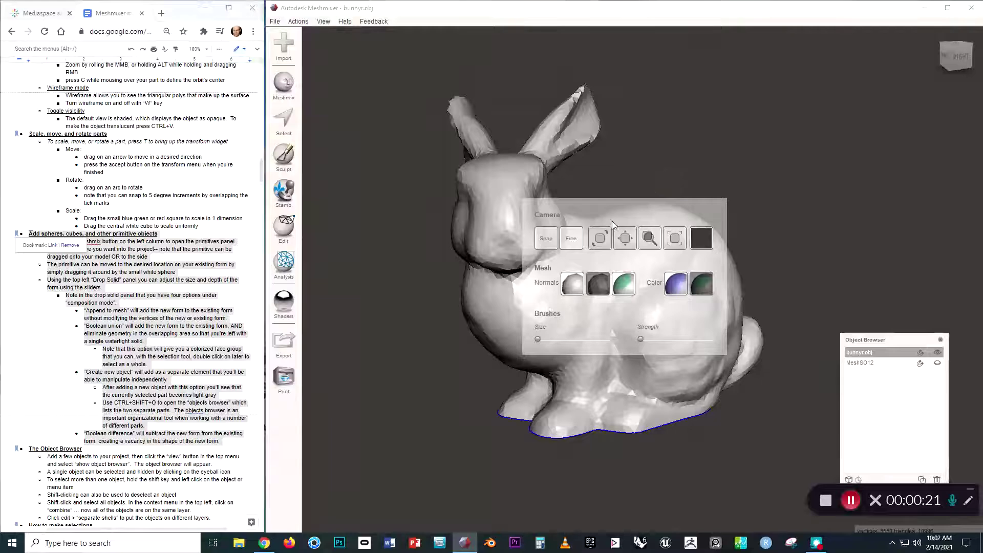
left_click(572, 286)
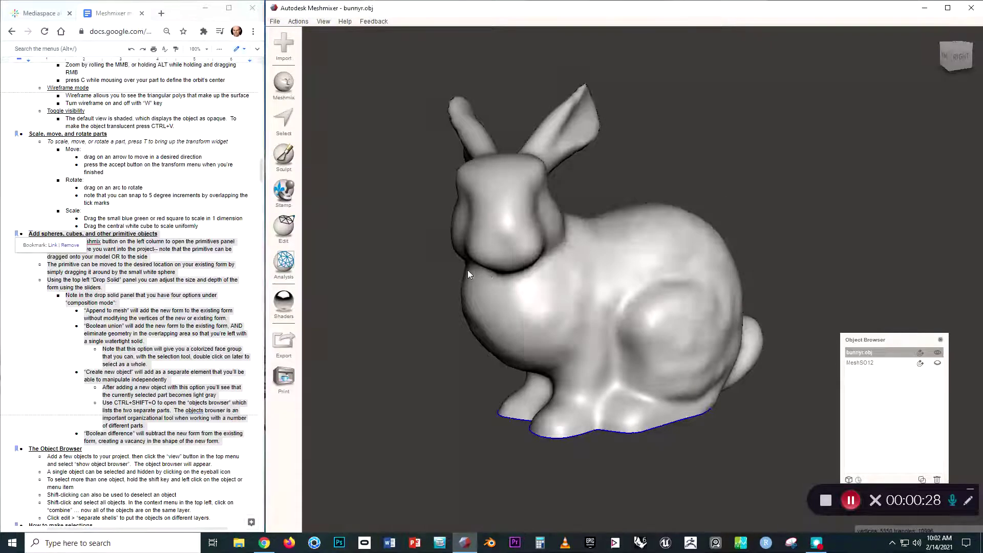
mouse_move(511, 260)
right_mouse_down()
mouse_move(554, 233)
mouse_move(541, 254)
mouse_move(567, 213)
right_mouse_up()
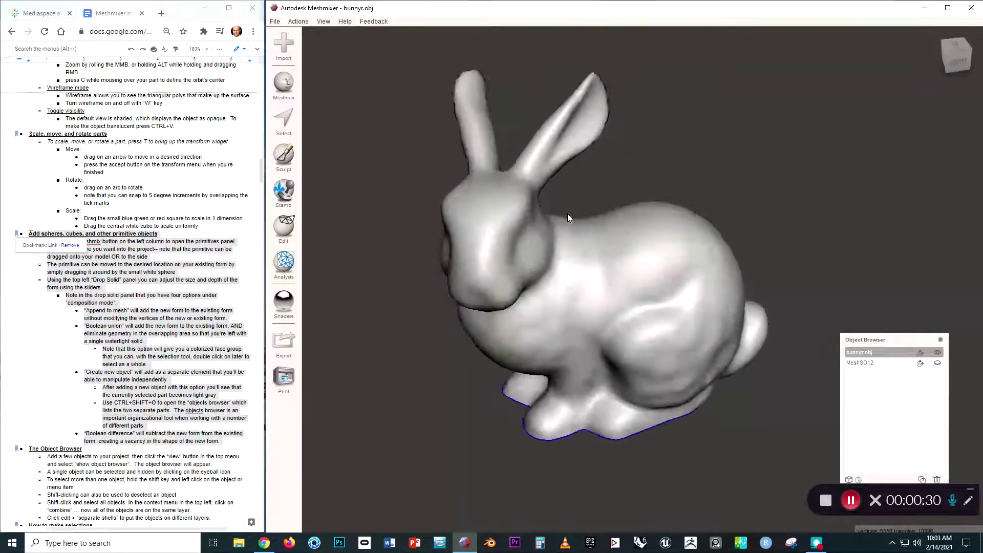
key("space")
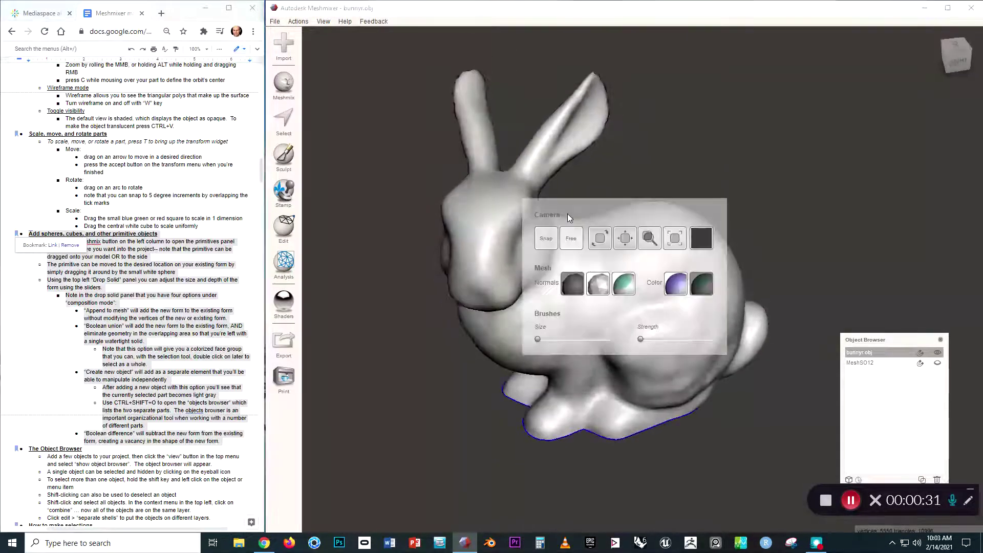
left_click(592, 286)
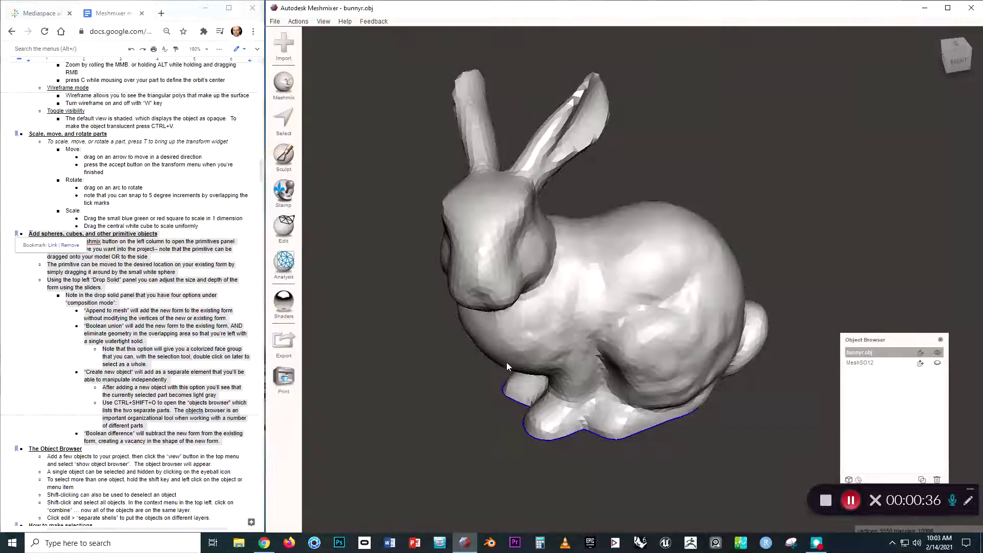
Show the bunny's wireframe to inspect its triangles and turn the wireframe off again.
right_click_drag(515, 341, 543, 251)
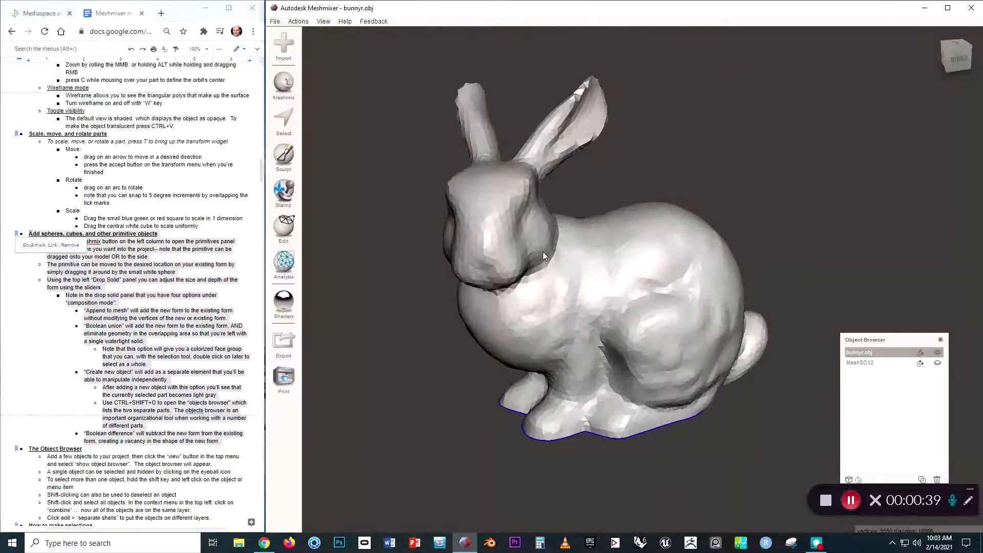
scroll(589, 266, "up", 3)
right_click_drag(564, 311, 563, 287)
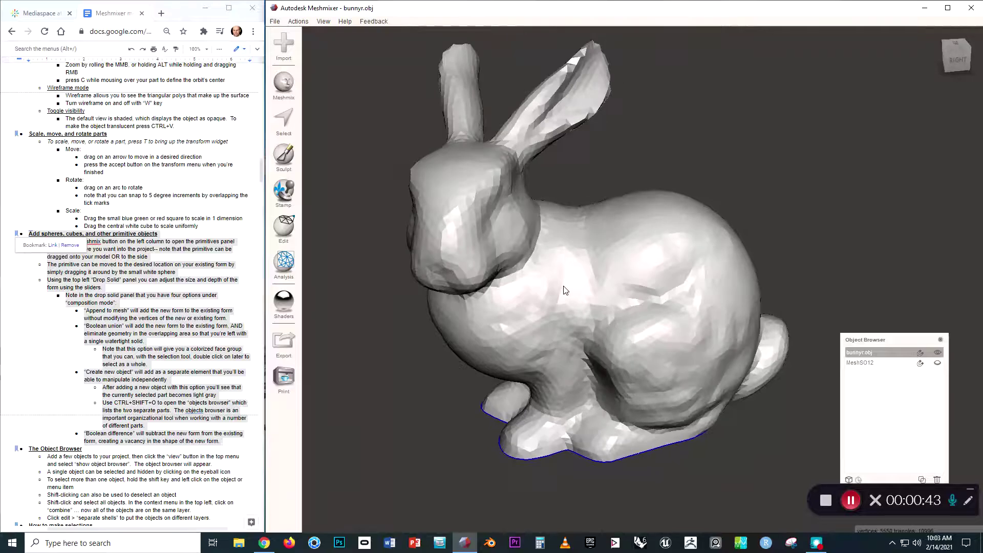
key("w")
right_click_drag(565, 290, 567, 290)
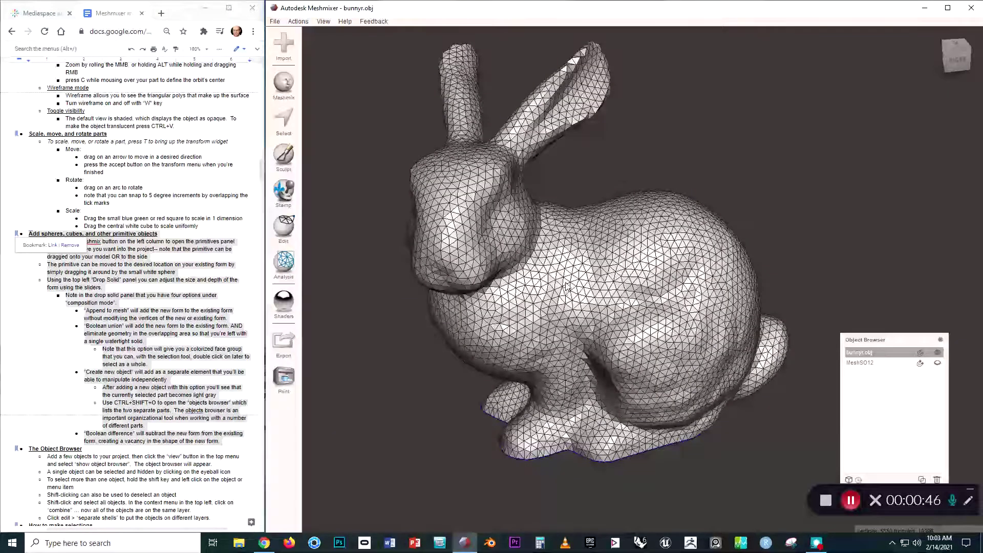
key("w")
right_click_drag(566, 285, 461, 289)
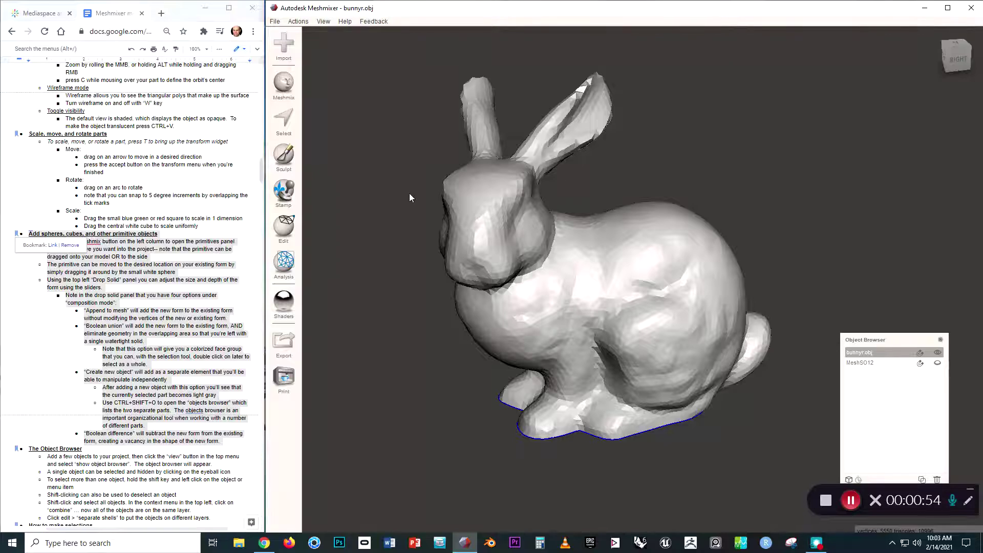
Add a sphere primitive onto the bunny's hindquarters.
key("f")
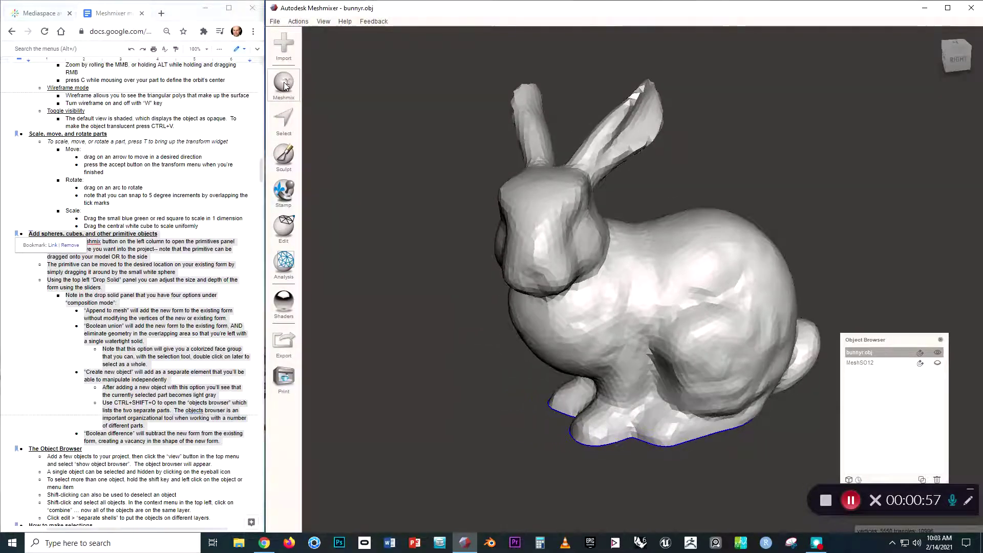
left_click(284, 85)
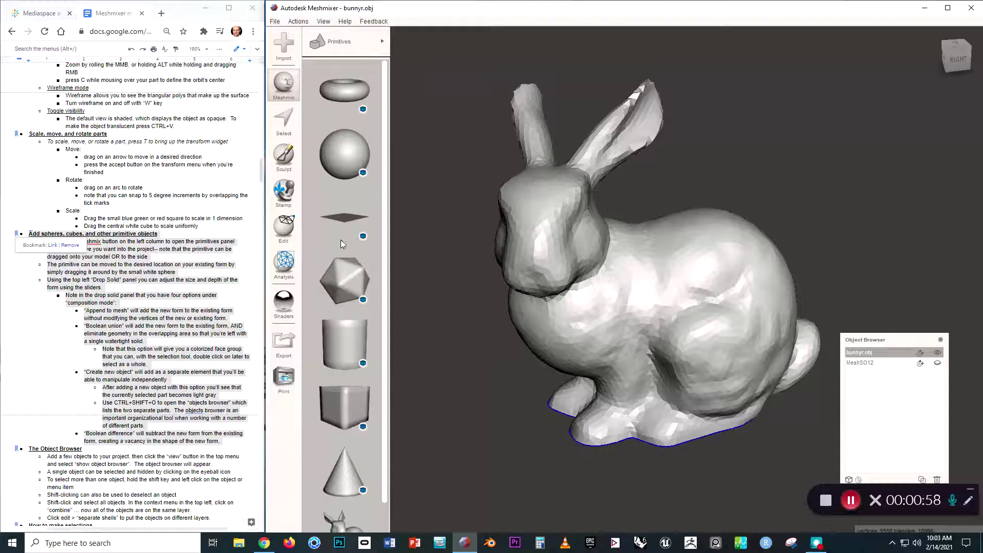
left_click_drag(336, 148, 338, 150)
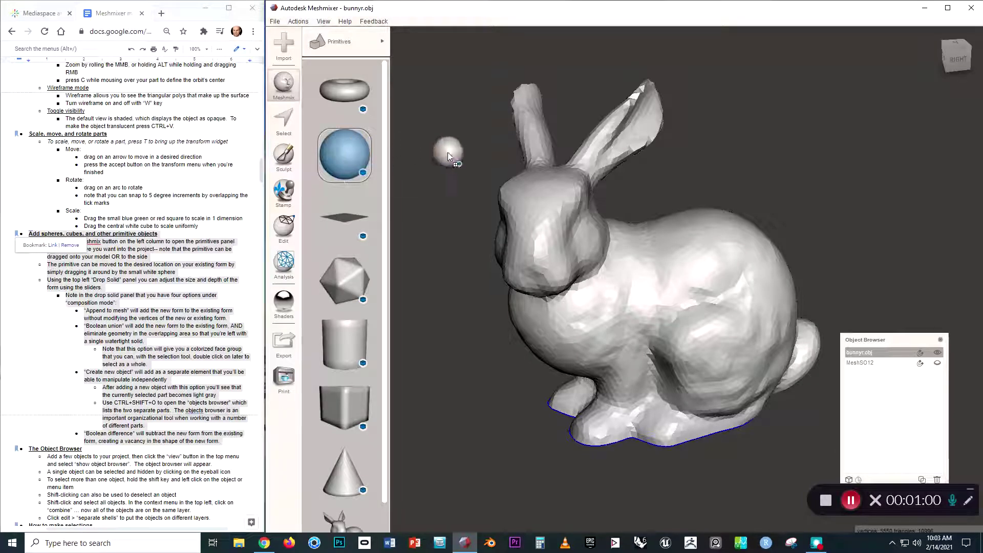
left_click_drag(552, 177, 703, 262)
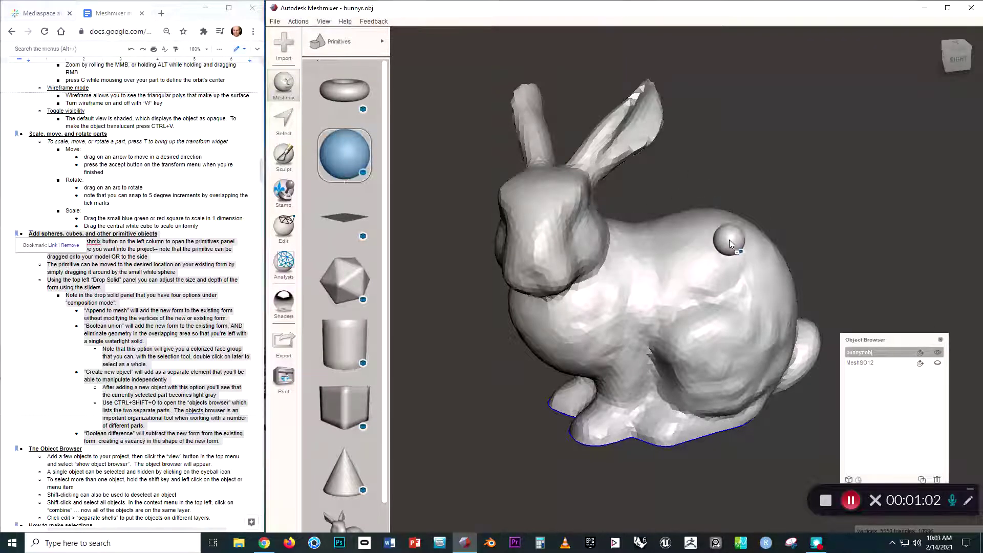
left_click_drag(945, 310, 818, 208)
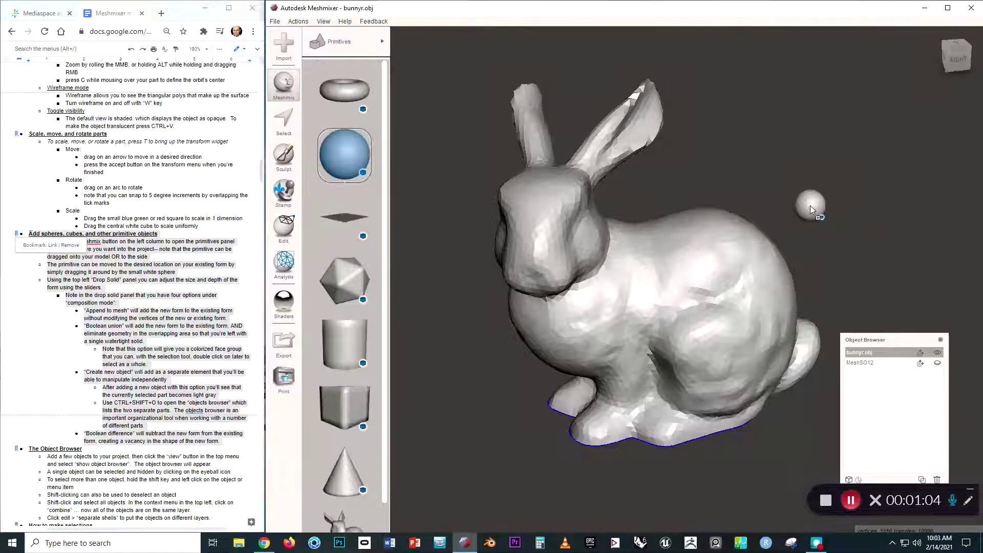
left_click_drag(723, 266, 723, 266)
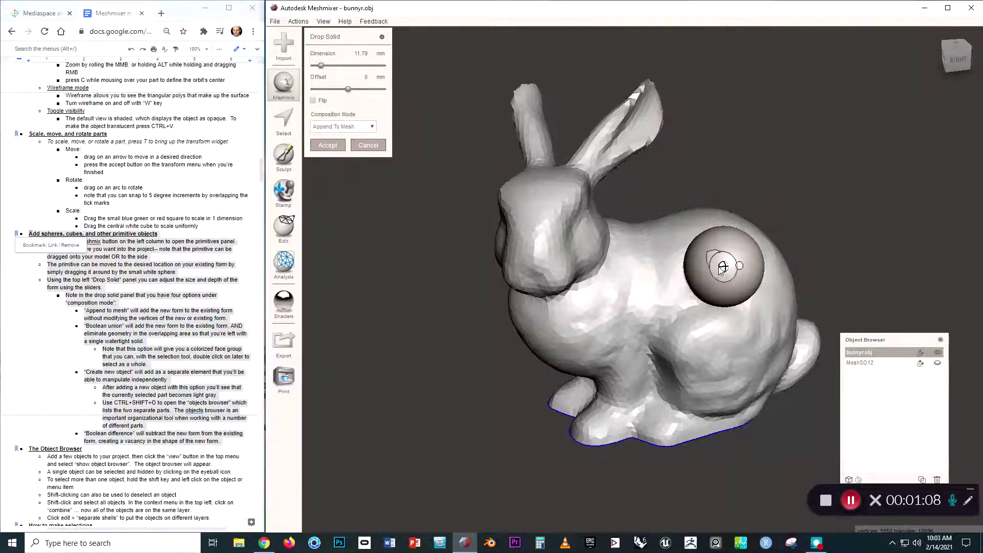
Reposition the sphere along the surface so it sits on the bunny's upper rear back.
left_click_drag(723, 266, 742, 231)
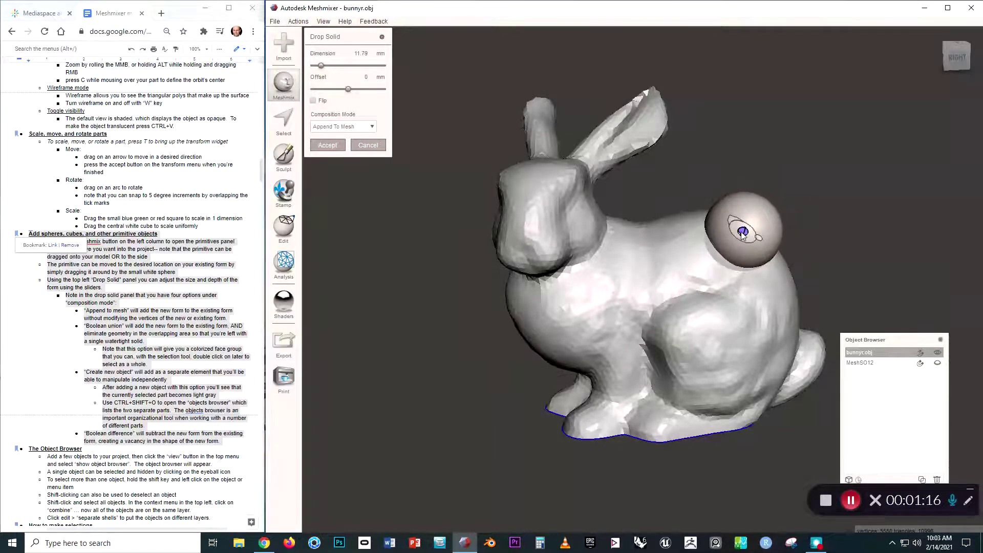
right_click_drag(791, 168, 742, 266)
left_click_drag(726, 279, 676, 197)
right_click_drag(668, 211, 668, 278)
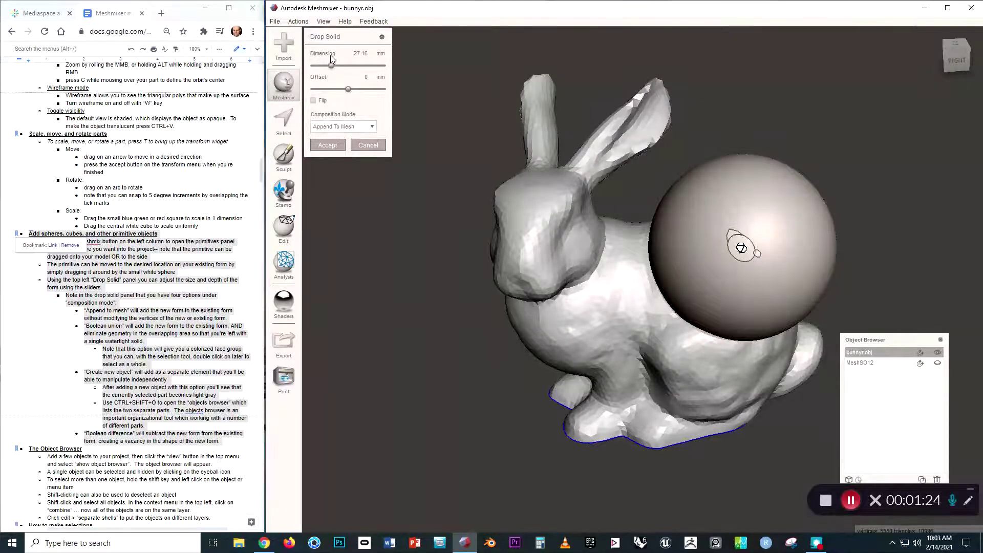
Set the sphere's dimension to about 22.81 mm and its offset to -6.5 mm, and accept it with Append To Mesh composition.
mouse_move(331, 66)
left_mouse_down()
mouse_move(355, 64)
mouse_move(330, 70)
left_mouse_up()
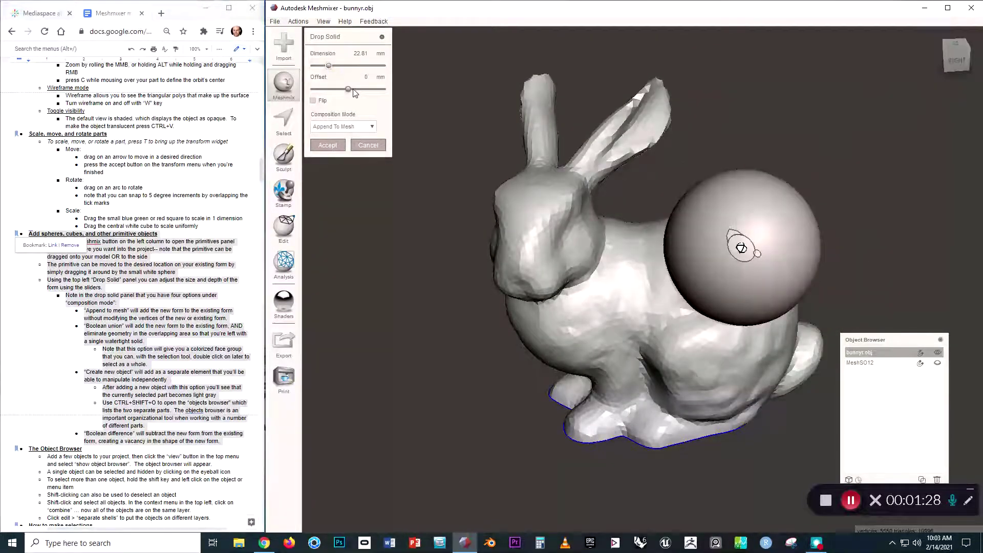
right_click_drag(520, 197, 615, 197)
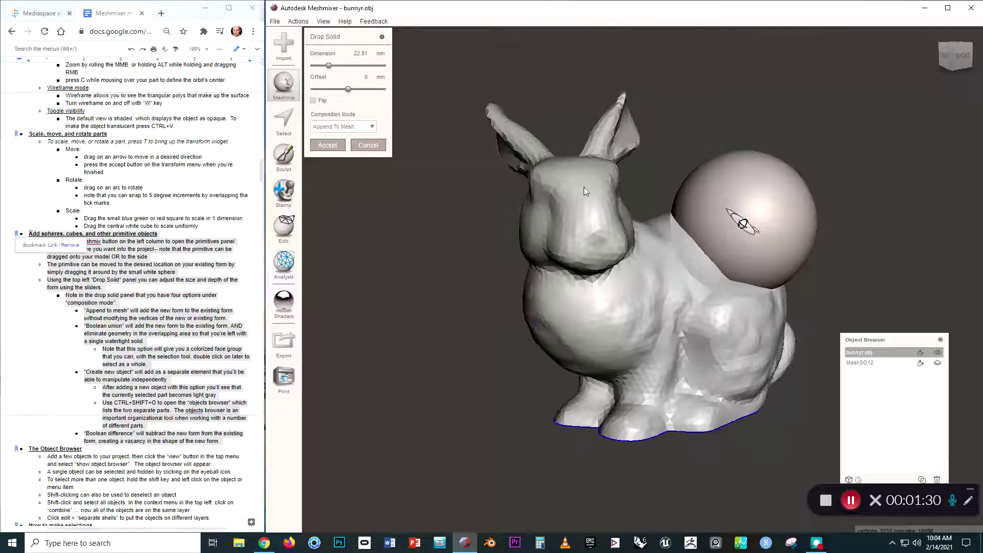
left_click_drag(348, 89, 309, 102)
right_click_drag(557, 183, 673, 195)
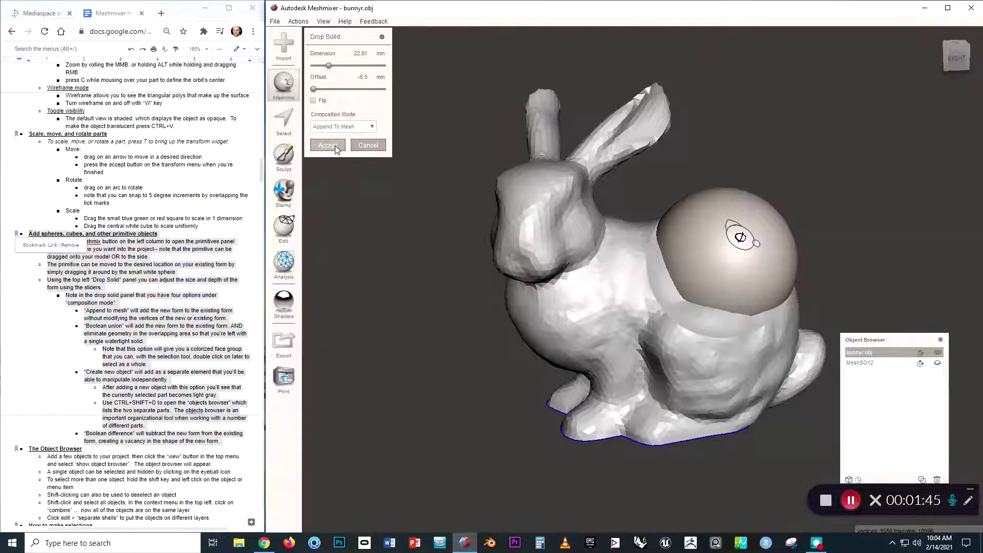
left_click(336, 147)
Move the Object Browser up, clear of the recording controls, and enlarge it slightly.
middle_click_drag(743, 272, 589, 328)
right_click_drag(590, 324, 614, 311)
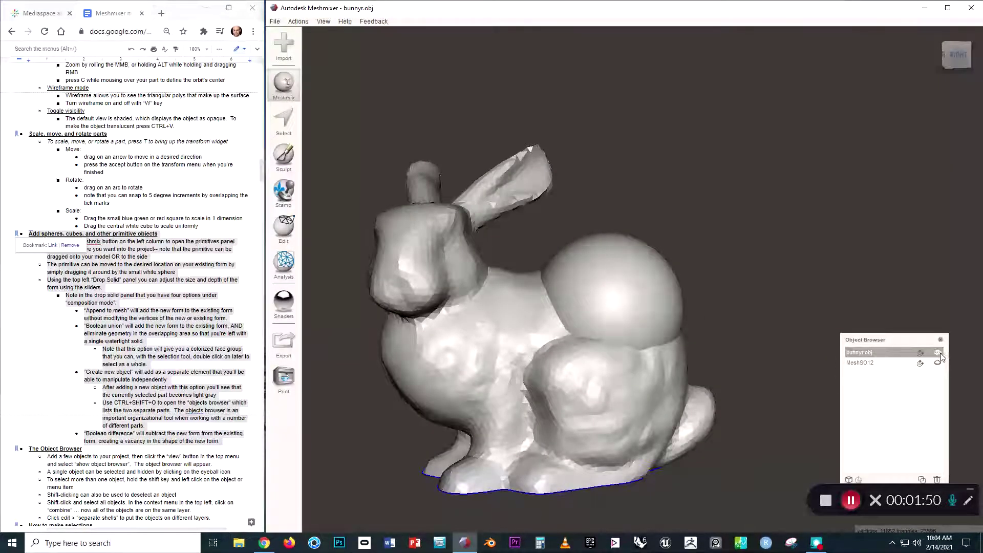
left_click_drag(917, 340, 870, 210)
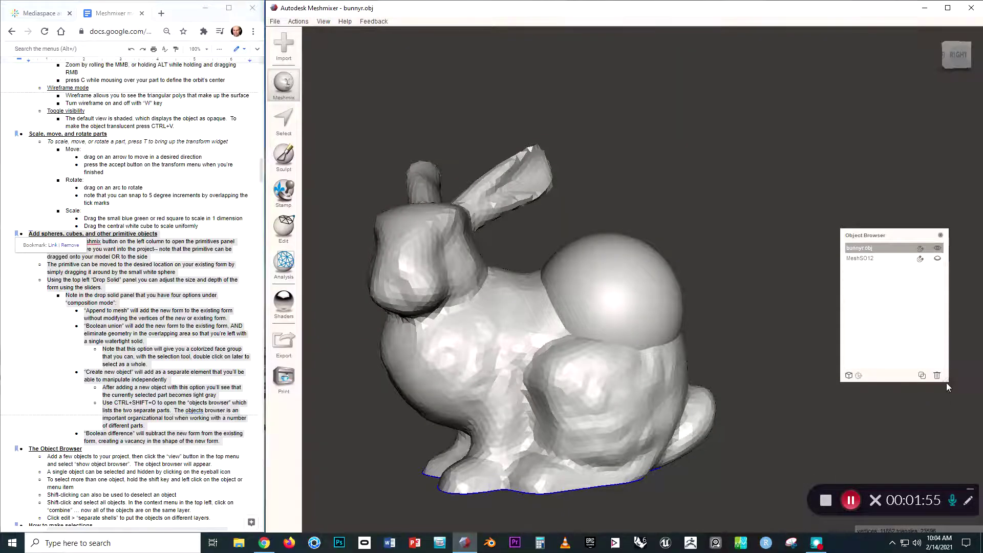
mouse_move(946, 377)
left_mouse_down()
mouse_move(980, 405)
mouse_move(954, 392)
left_mouse_up()
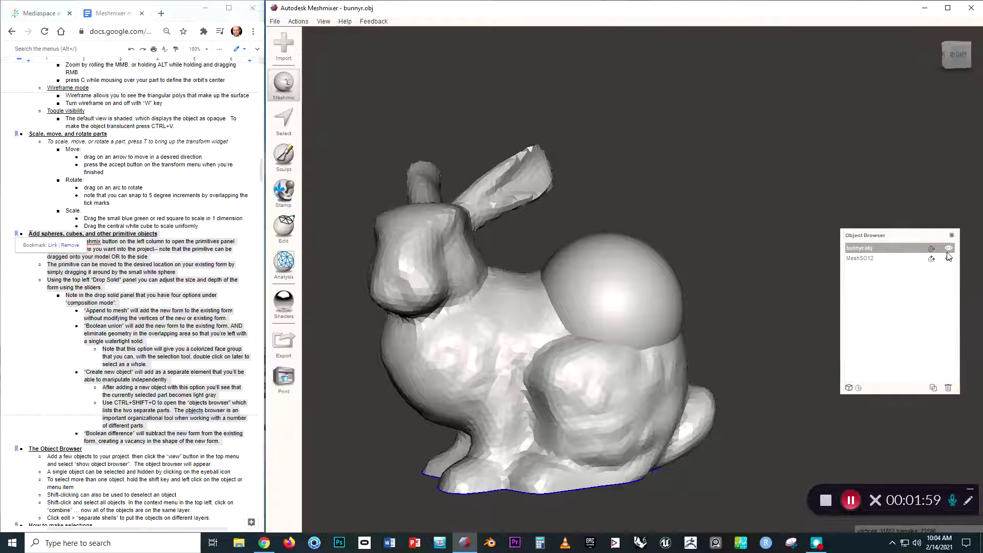
Make the mesh translucent to examine how the sphere overlaps inside the bunny, and return to opaque shading.
key("ctrl+v")
right_click_drag(685, 312, 671, 270)
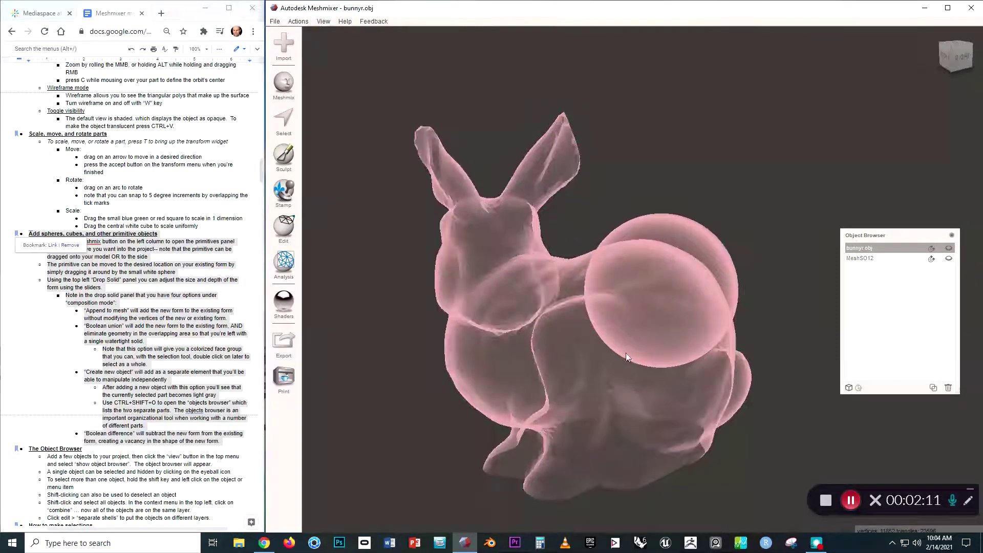
right_click_drag(678, 350, 621, 272)
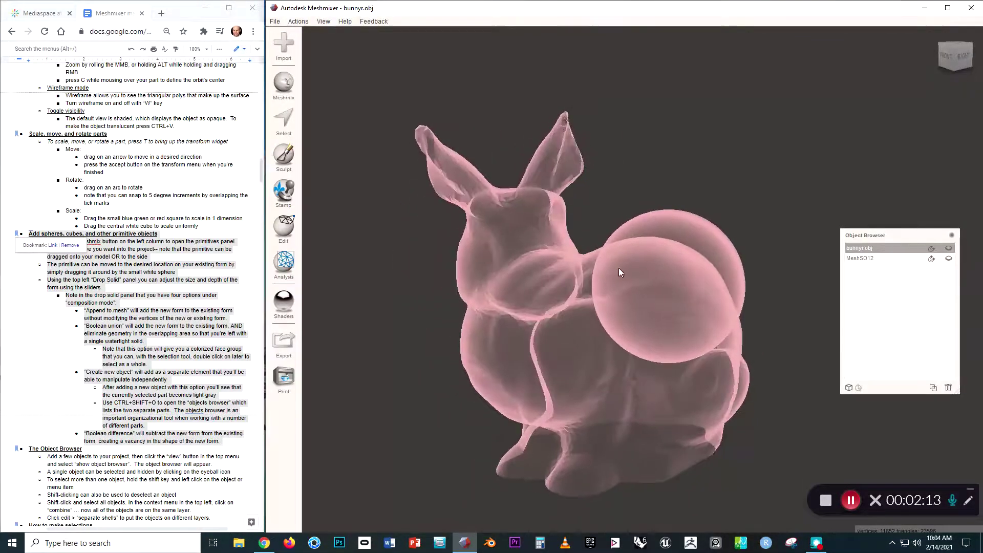
right_click_drag(739, 316, 713, 309)
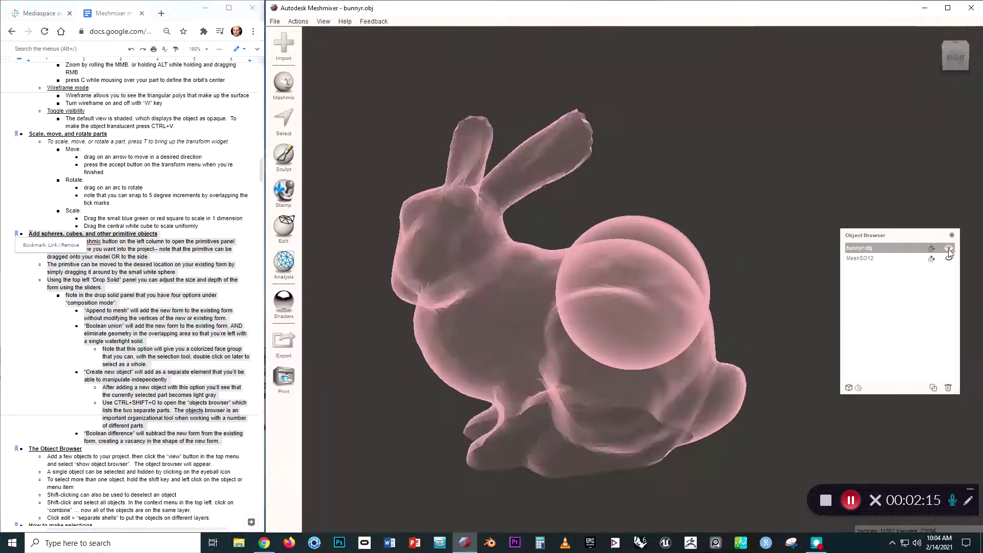
key("ctrl+v")
right_click_drag(826, 293, 624, 232)
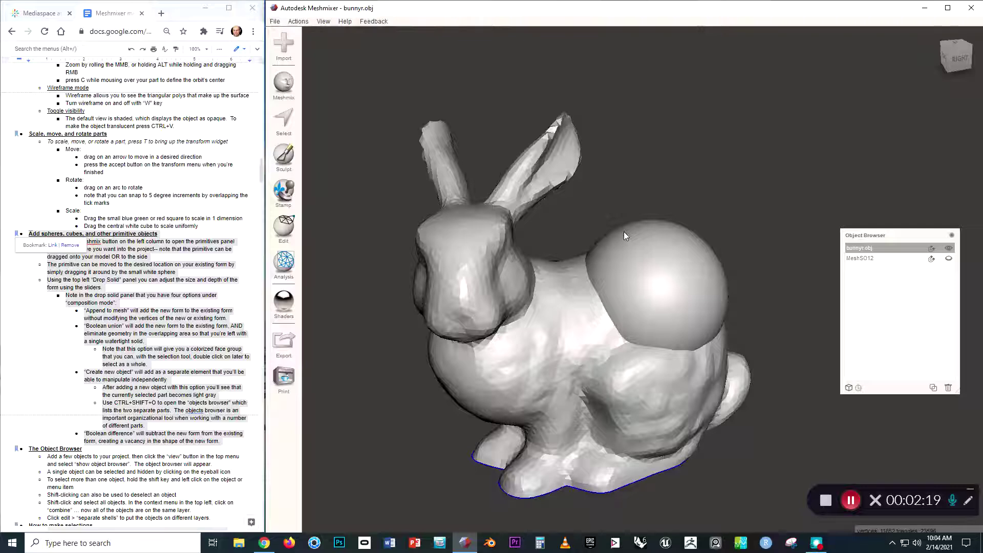
right_click_drag(556, 268, 647, 315)
Delete the extra MeshSO12 object from the project.
left_click(860, 258)
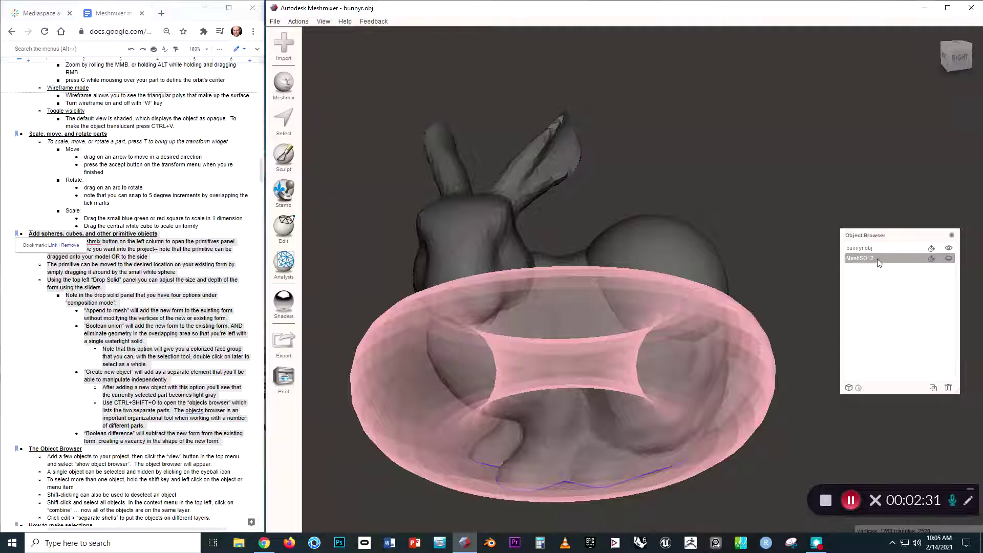
key("Delete")
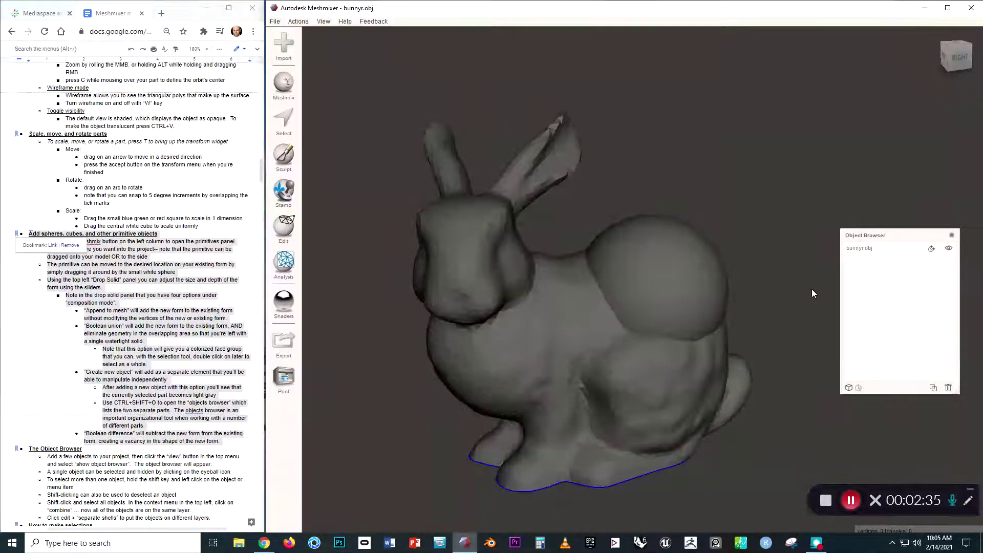
Split the combined bunny and sphere mesh into individual objects with Separate Shells.
left_click(666, 287)
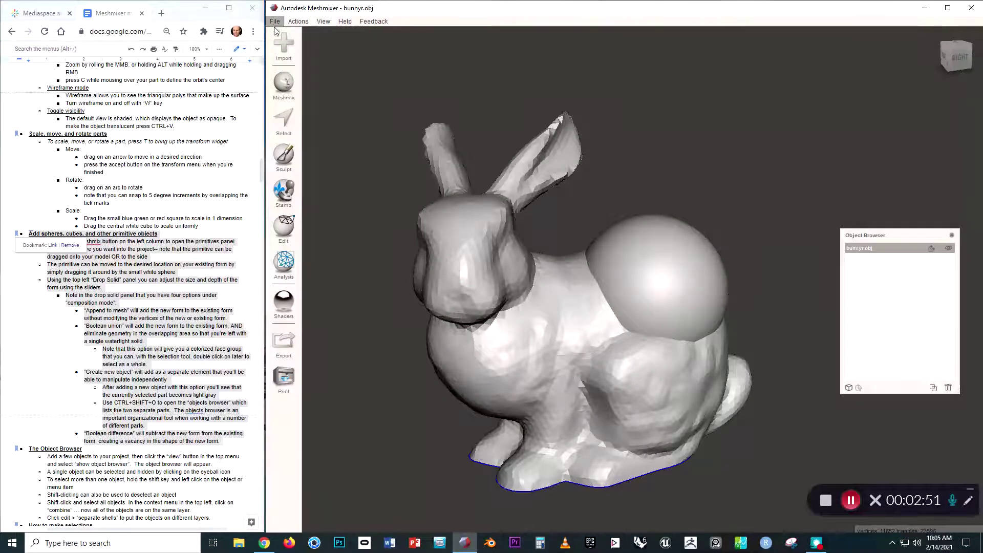
mouse_move(285, 233)
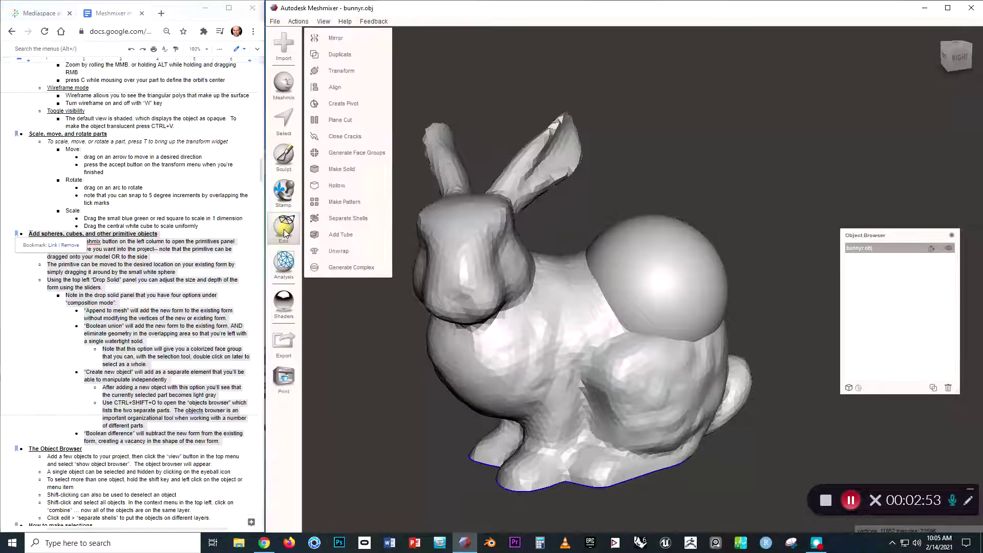
left_click(336, 222)
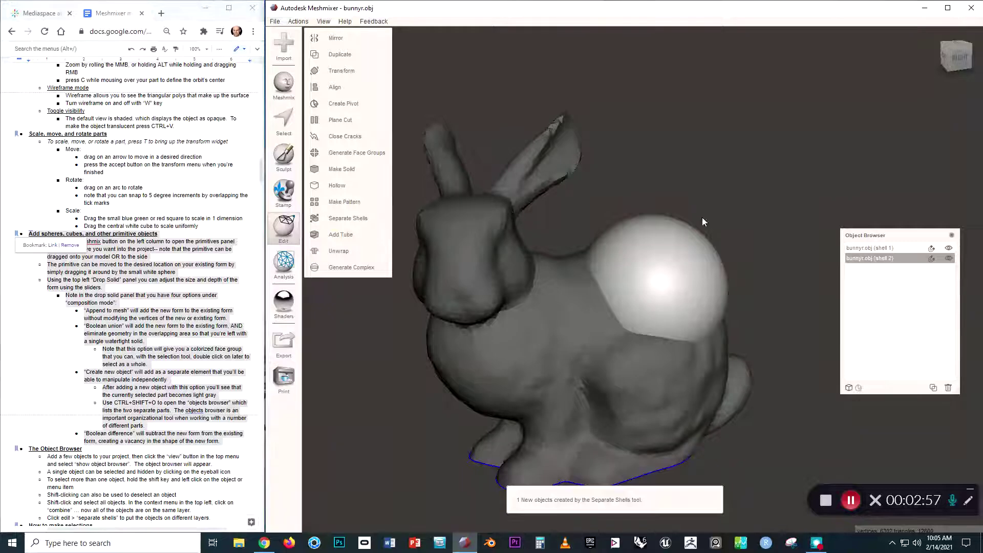
Switch the active object between the bunny body and the sphere, ending on the bunny body.
left_click(578, 338)
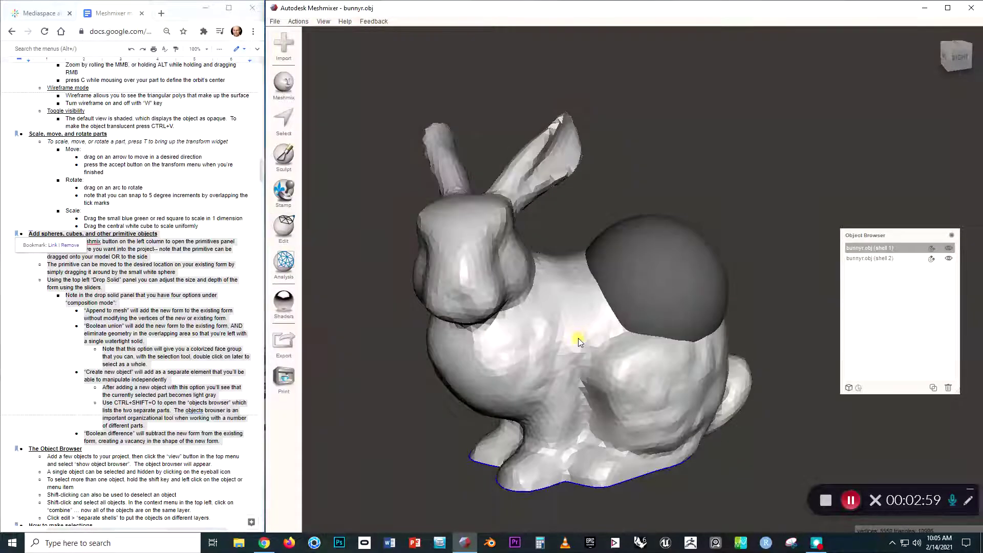
left_click(661, 266)
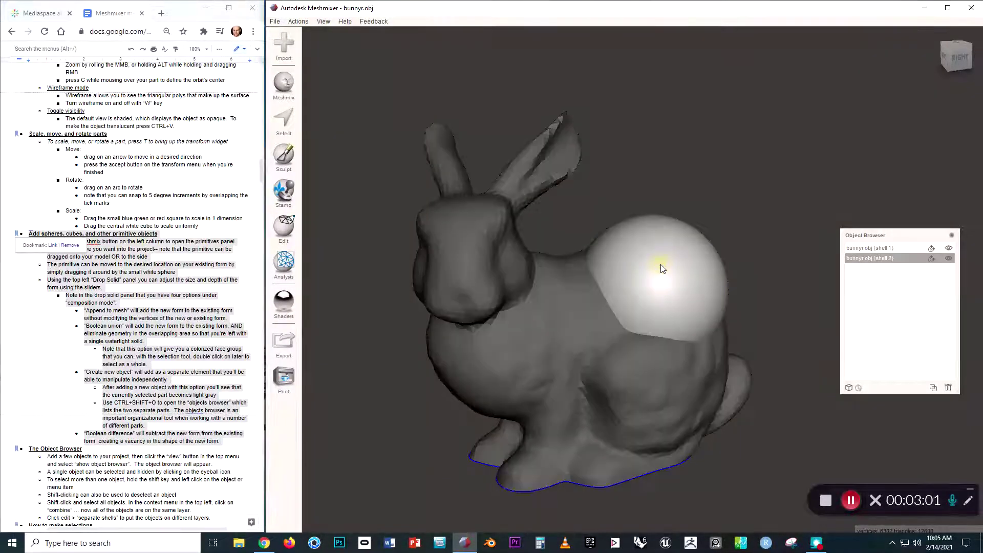
left_click(528, 302)
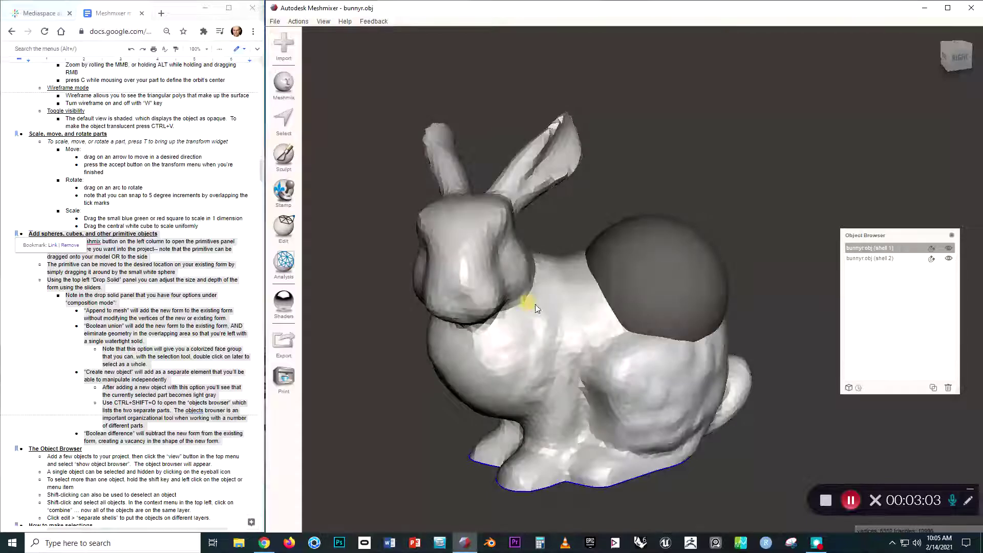
Select the bunny body and the sphere together and merge them into one object with Combine.
mouse_move(579, 229)
right_mouse_down()
mouse_move(558, 232)
mouse_move(569, 253)
mouse_move(586, 241)
right_mouse_up()
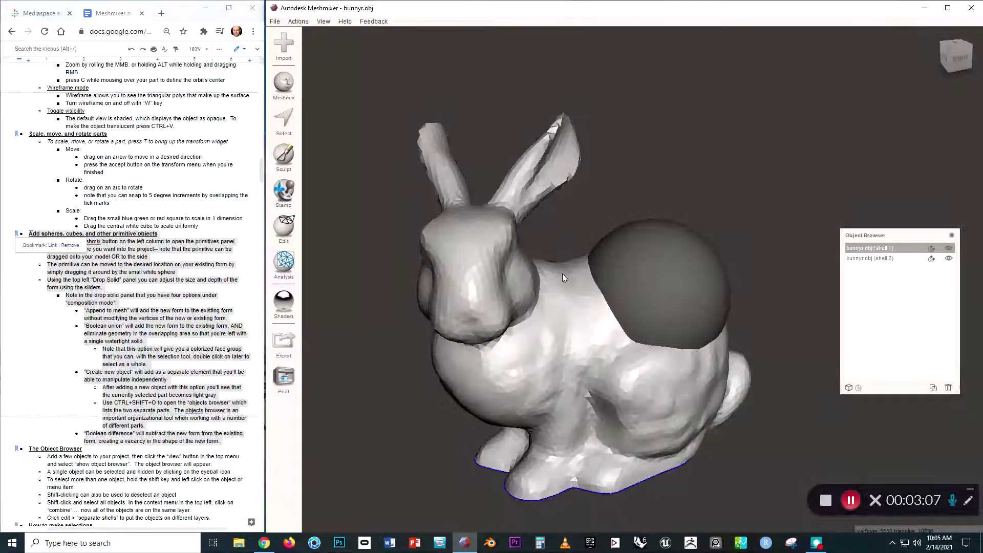
right_click_drag(613, 189, 632, 220)
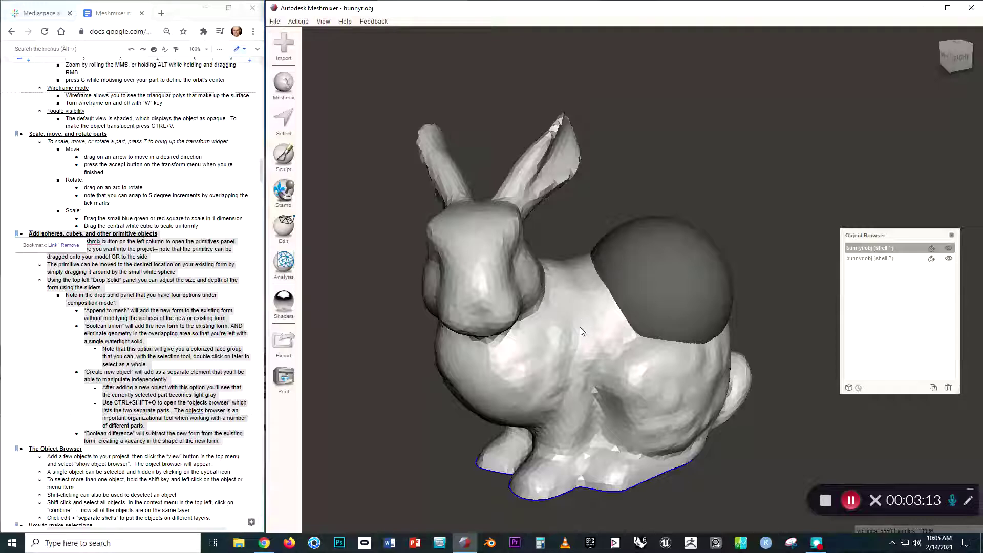
right_click_drag(571, 279, 541, 272)
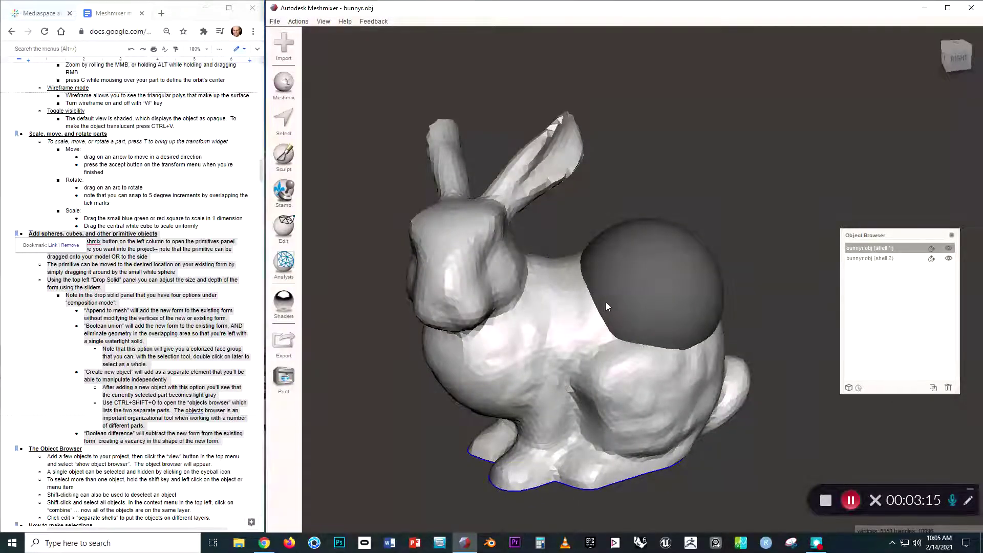
left_click(628, 286, "shift")
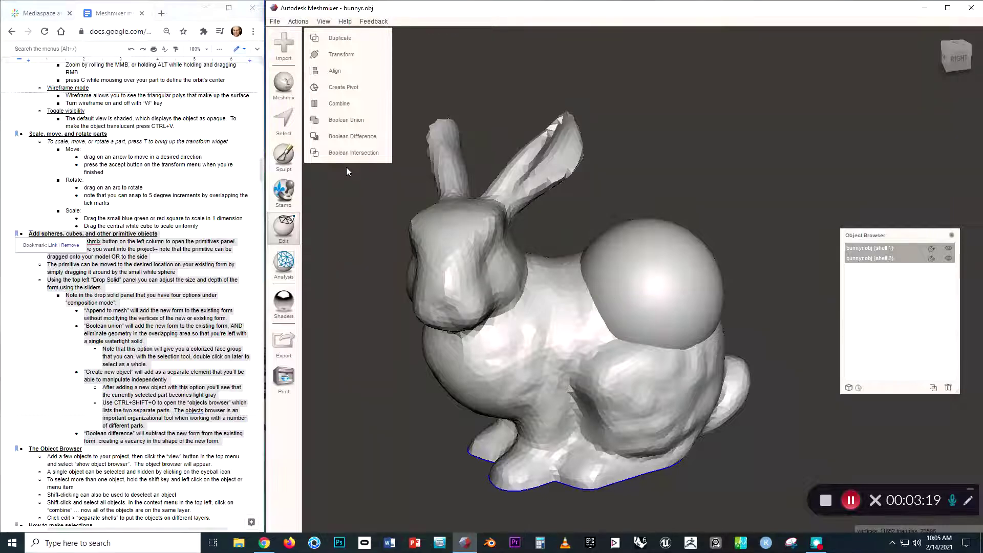
left_click(337, 104)
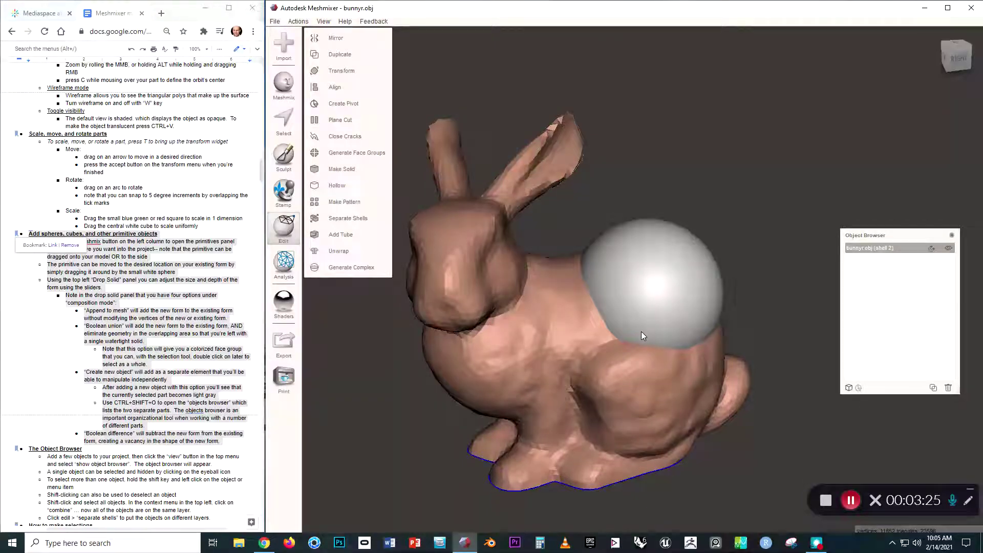
Brush-select an area on the bunny's face with the Select tool, and extend the selection to the whole bunny body without the sphere.
middle_click_drag(562, 293, 613, 261)
right_click_drag(613, 261, 542, 230)
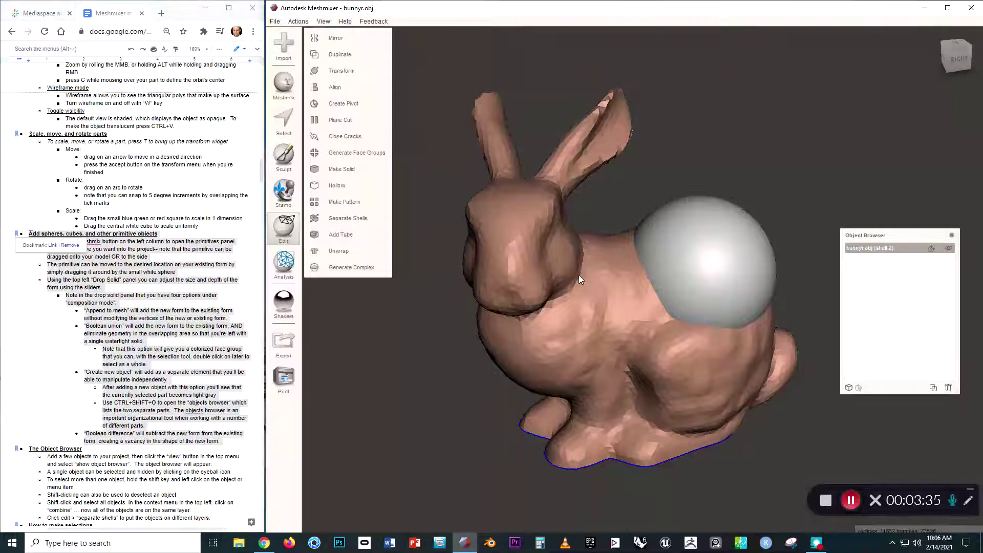
mouse_move(596, 271)
right_mouse_down()
mouse_move(611, 303)
mouse_move(609, 270)
mouse_move(541, 336)
right_mouse_up()
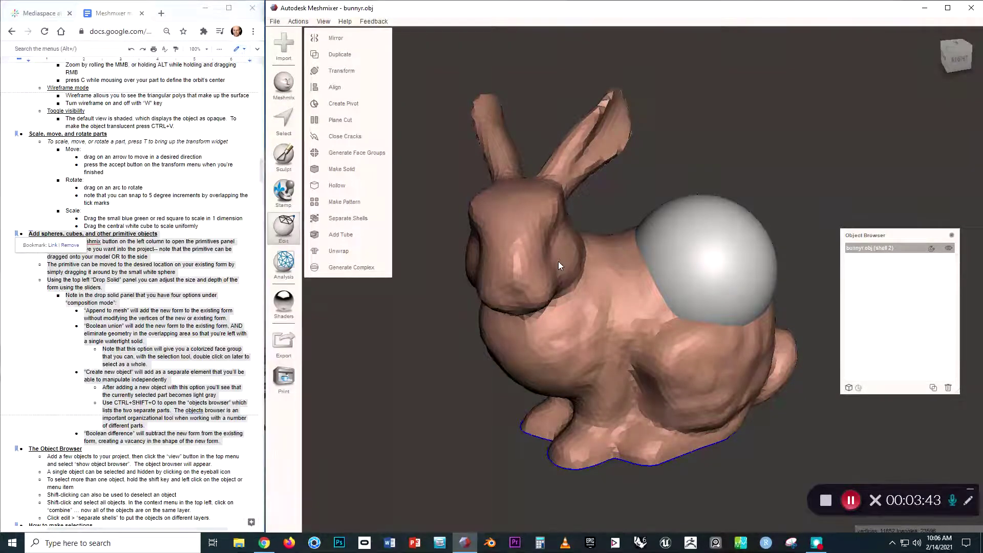
right_click_drag(593, 347, 591, 311)
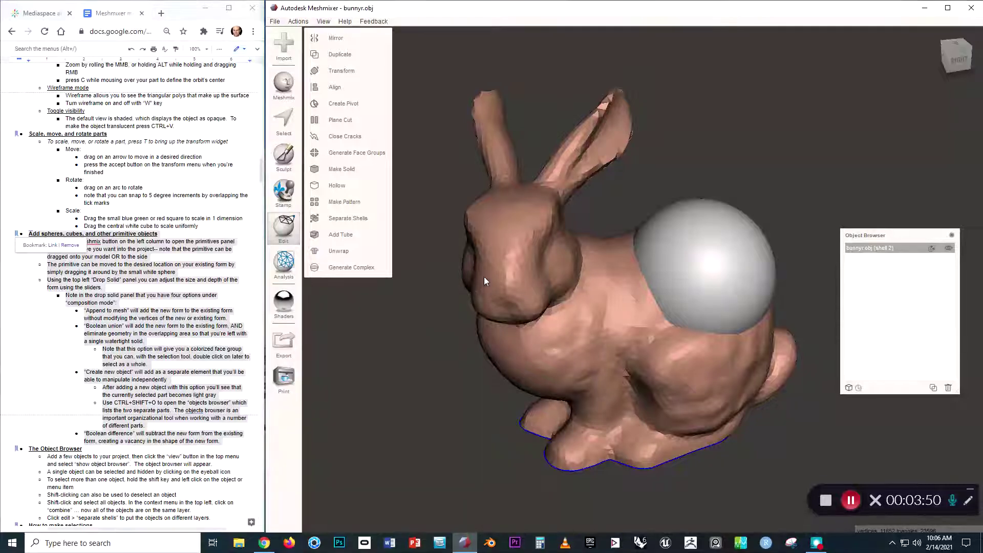
key("s")
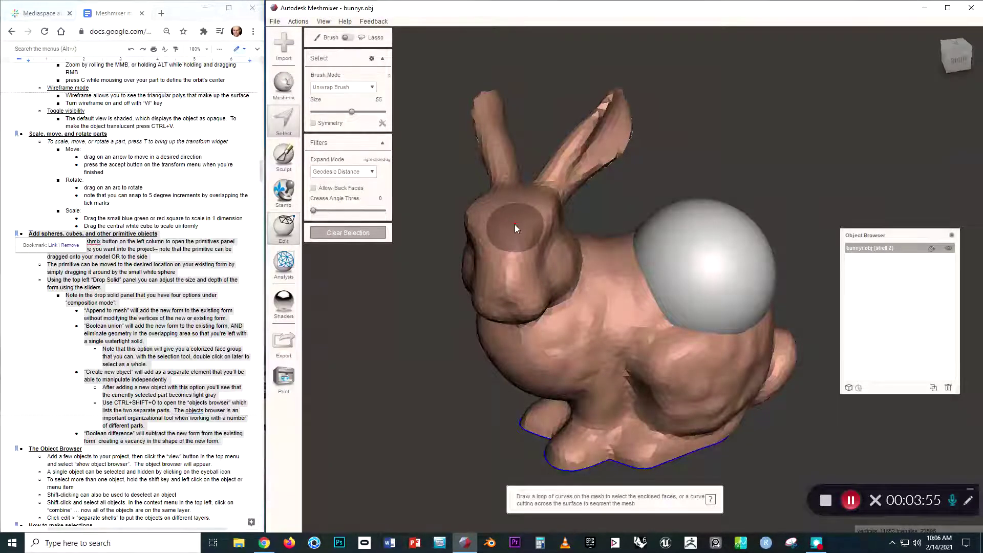
left_click(514, 224)
left_click_drag(515, 221, 520, 257)
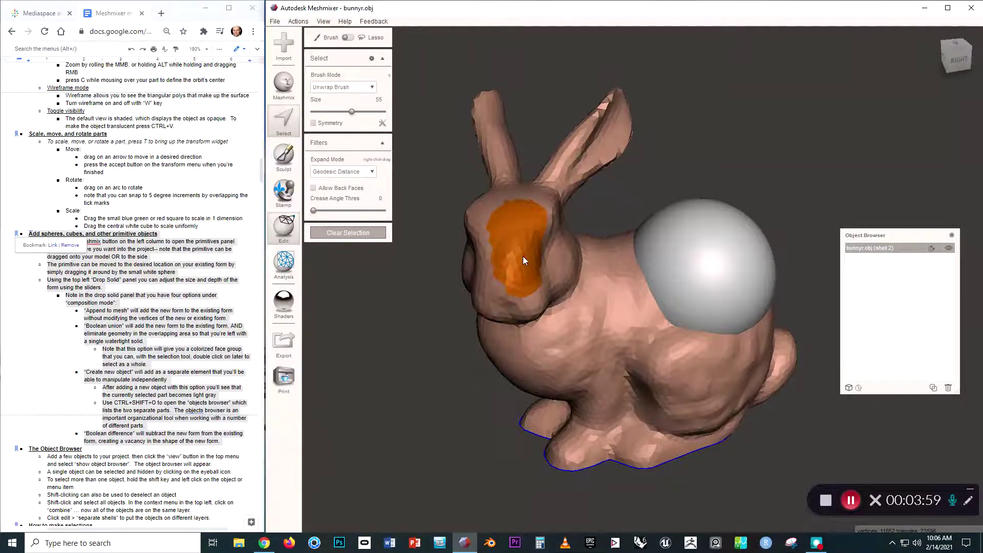
right_click_drag(583, 303, 567, 278)
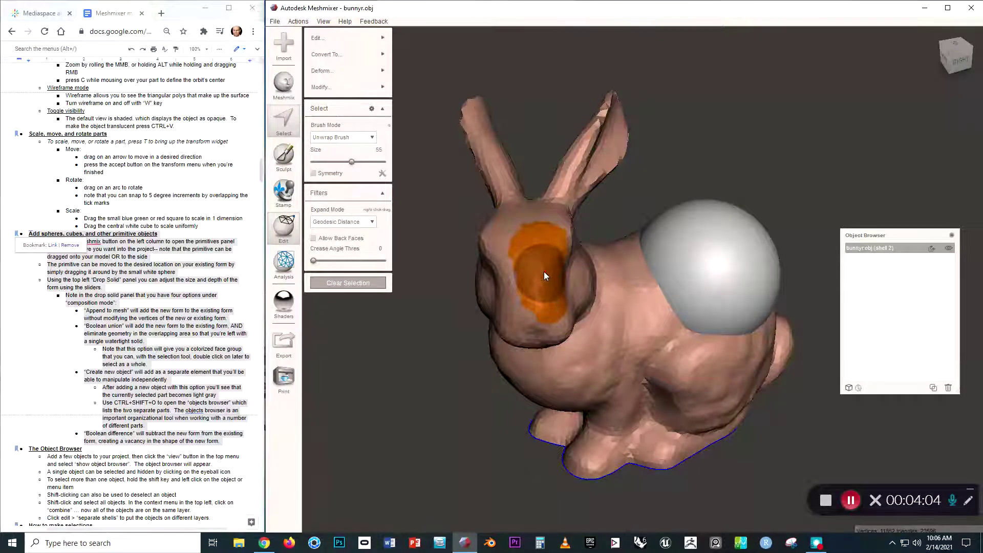
double_click(544, 272)
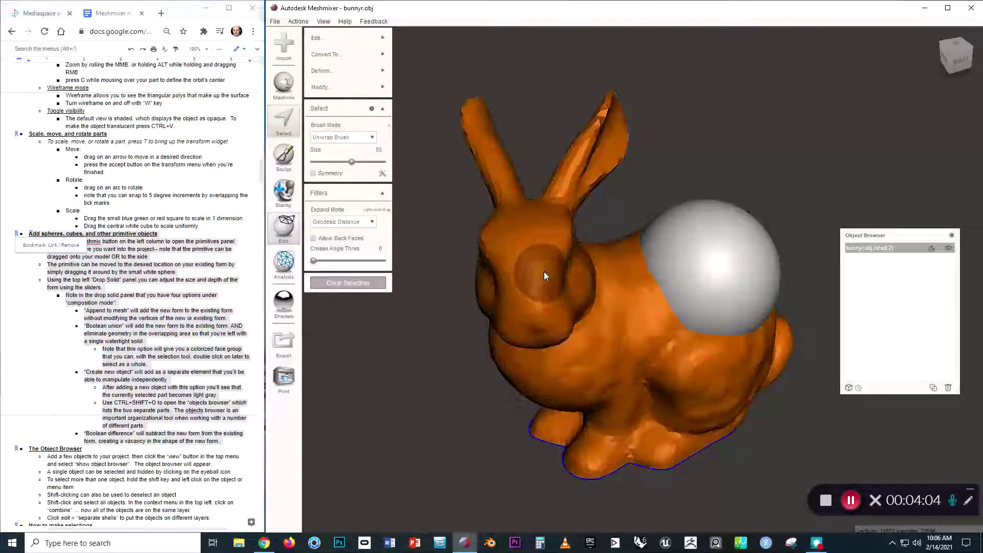
Create a new face group from the selected bunny body.
right_click_drag(596, 333, 577, 309)
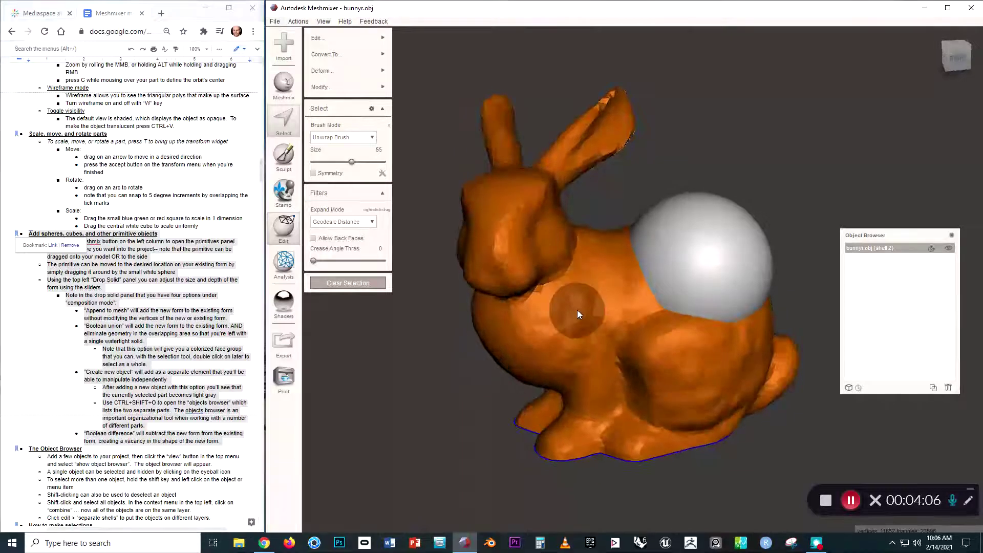
mouse_move(561, 287)
right_mouse_down()
mouse_move(540, 291)
mouse_move(565, 321)
mouse_move(560, 288)
mouse_move(551, 291)
right_mouse_up()
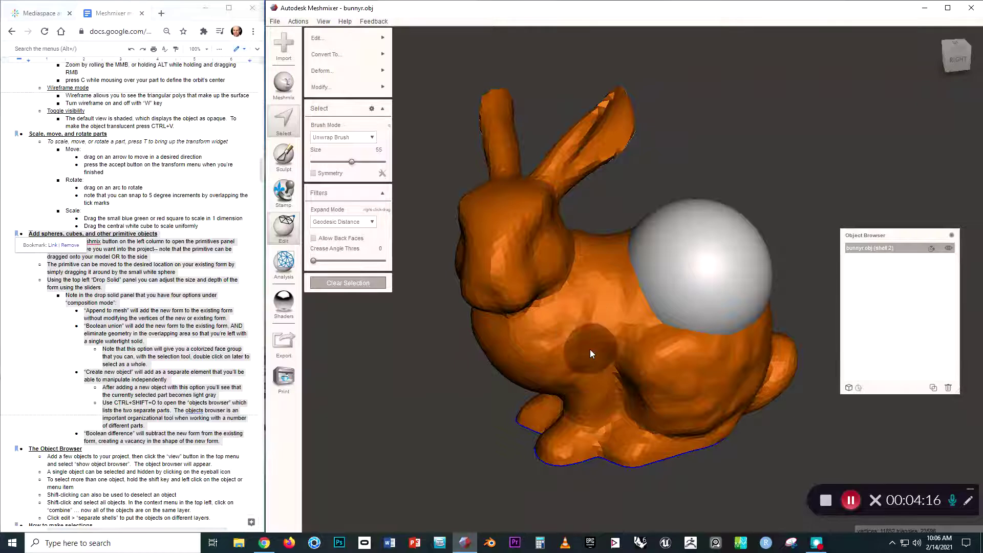
mouse_move(337, 88)
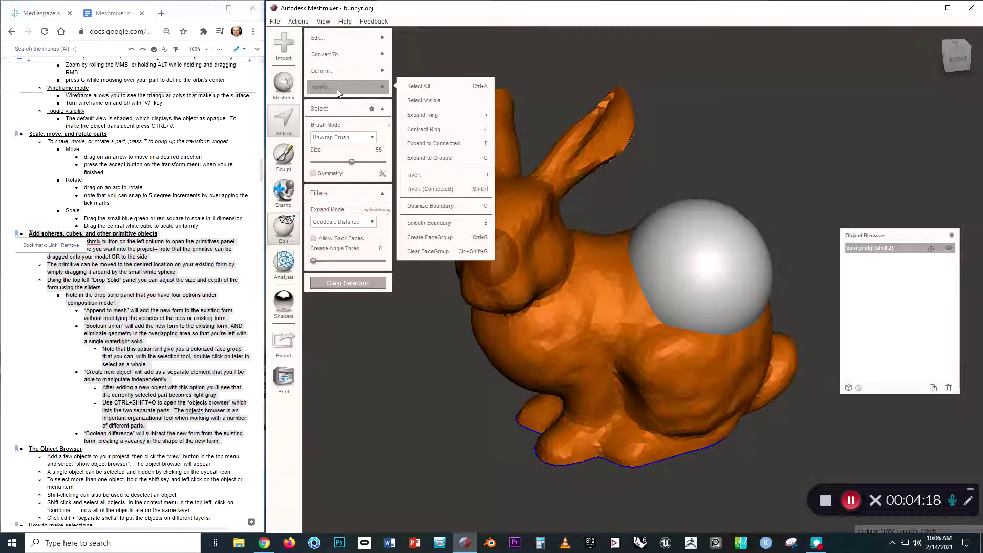
left_click(411, 238)
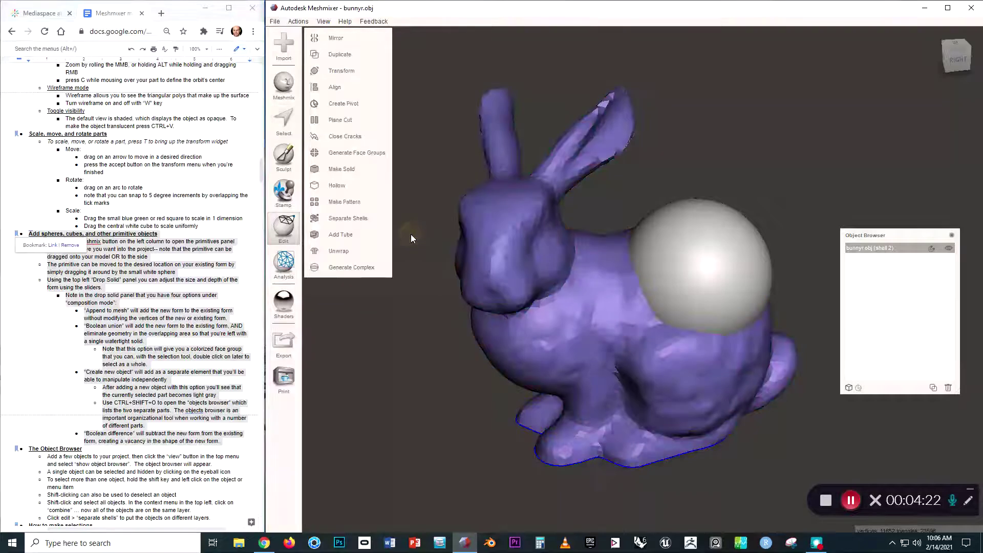
Reselect the bunny body's whole face group and remove its grouping with Clear FaceGroup.
right_click_drag(446, 288, 535, 311)
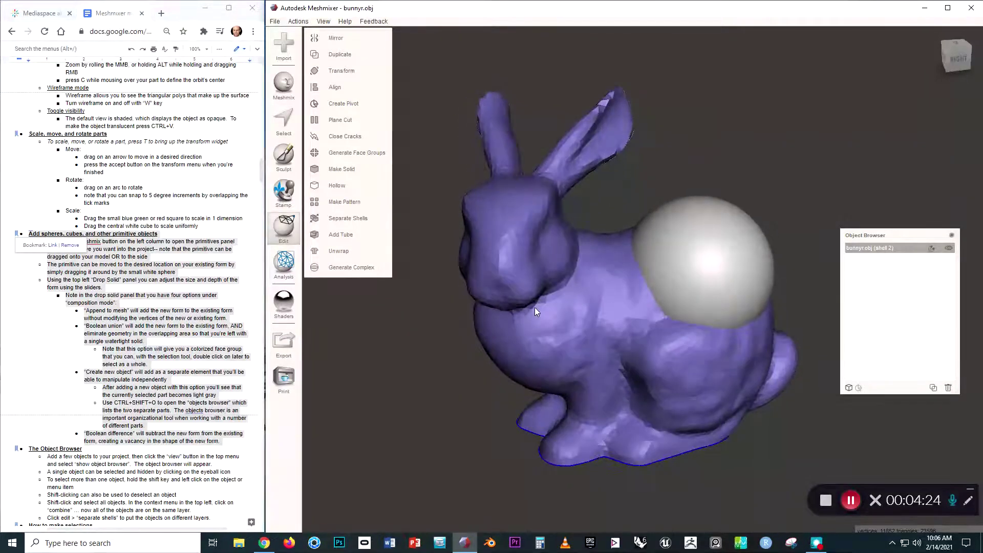
key("s")
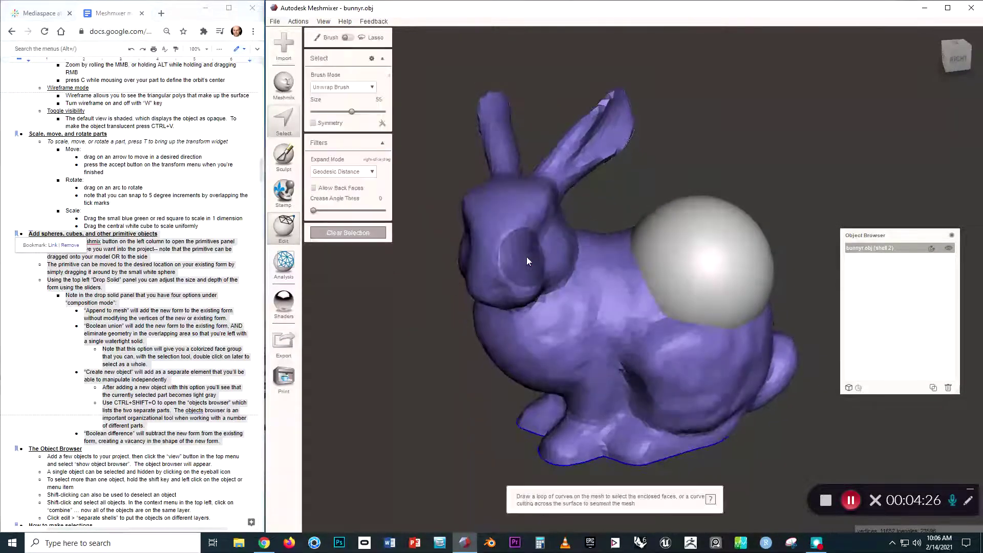
left_click(507, 240)
double_click(508, 239)
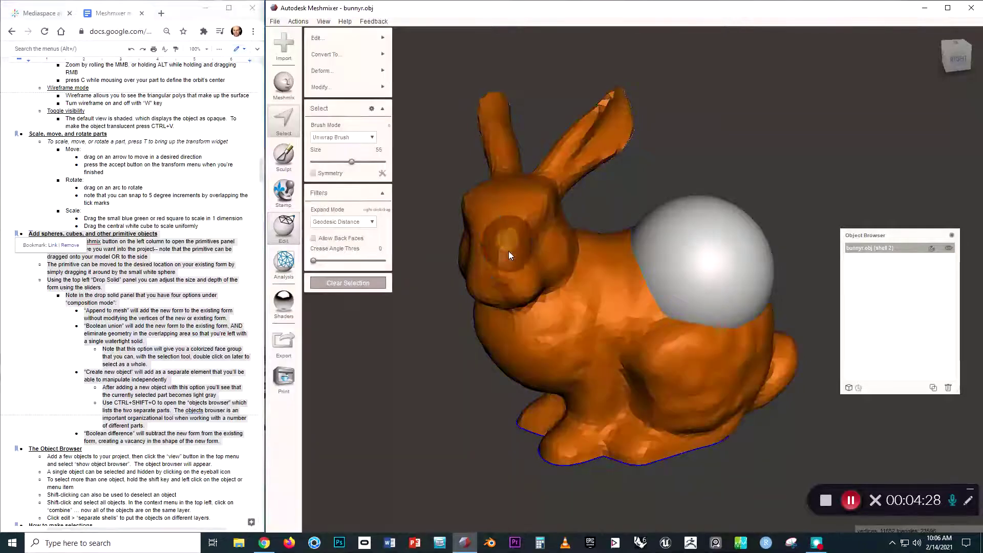
mouse_move(358, 87)
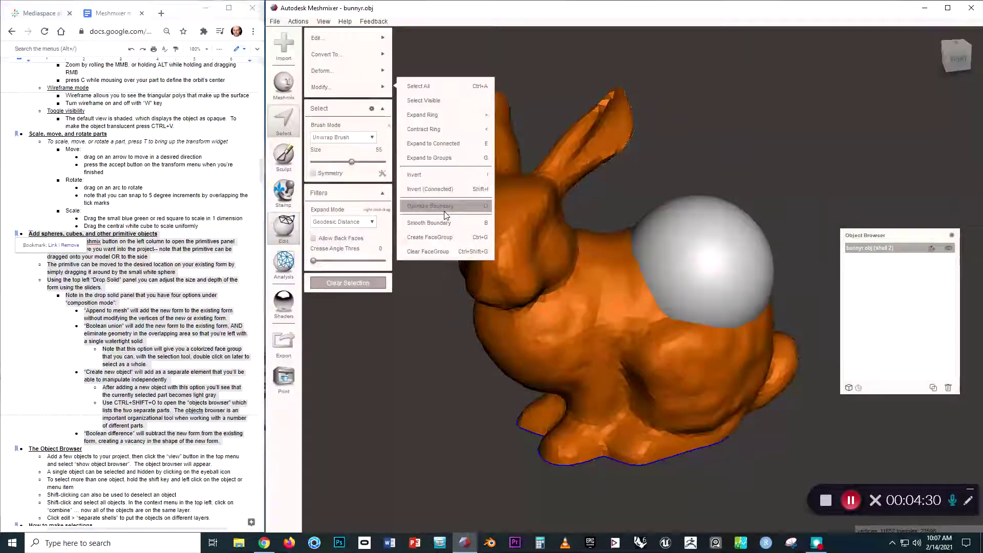
left_click(433, 251)
Drop a small primitive sphere on the bunny's back just in front of the large sphere, using the Create New Object composition mode.
right_click_drag(551, 283, 549, 251)
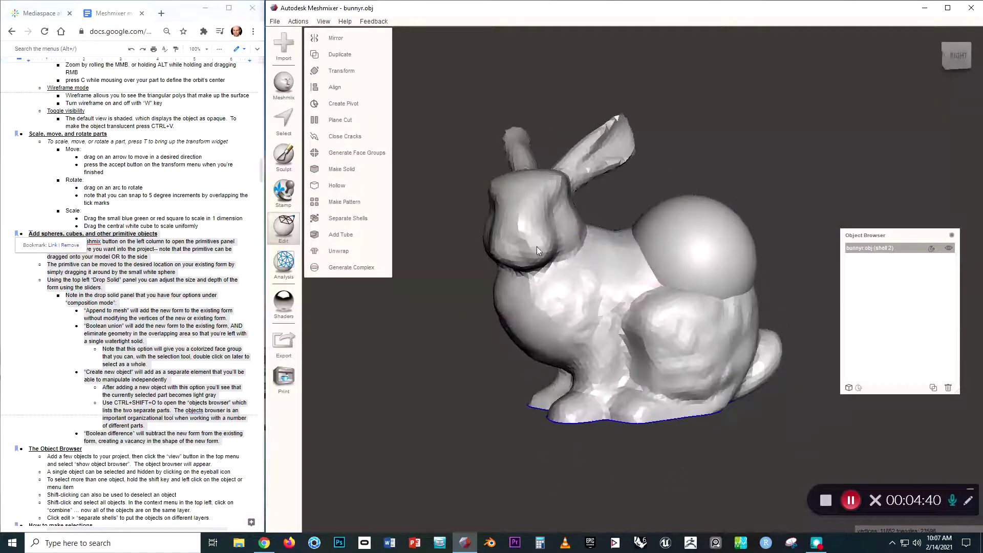
left_click(283, 79)
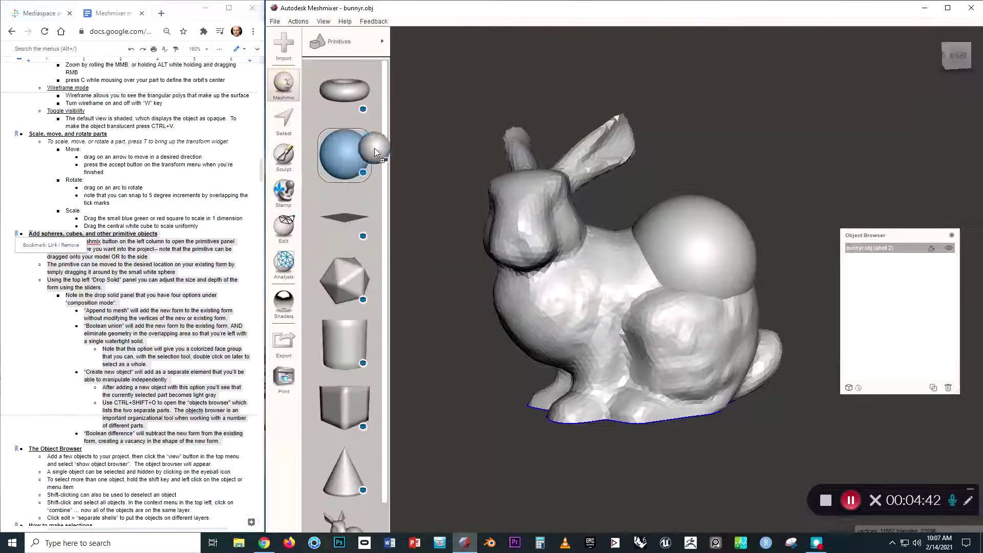
left_click_drag(635, 241, 627, 253)
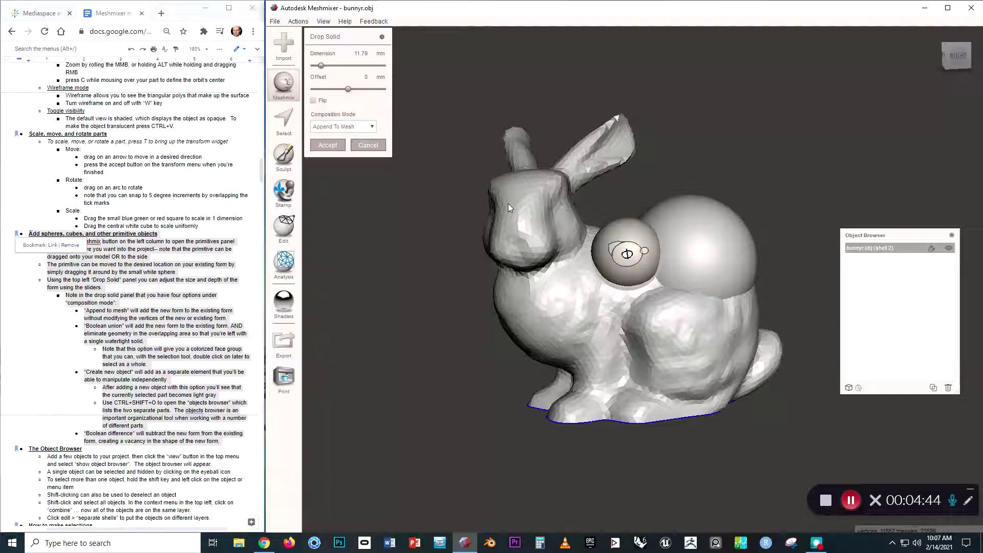
left_click(361, 128)
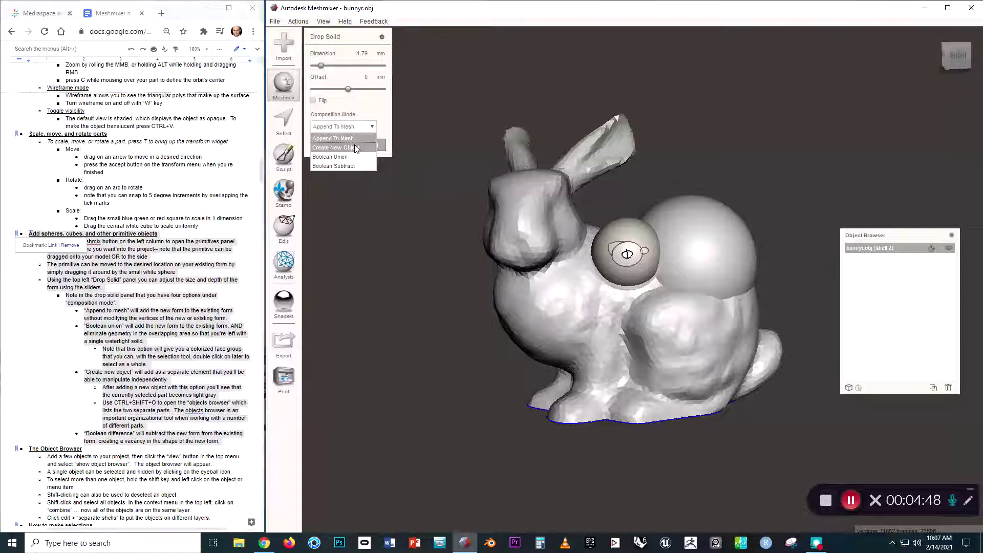
left_click(355, 146)
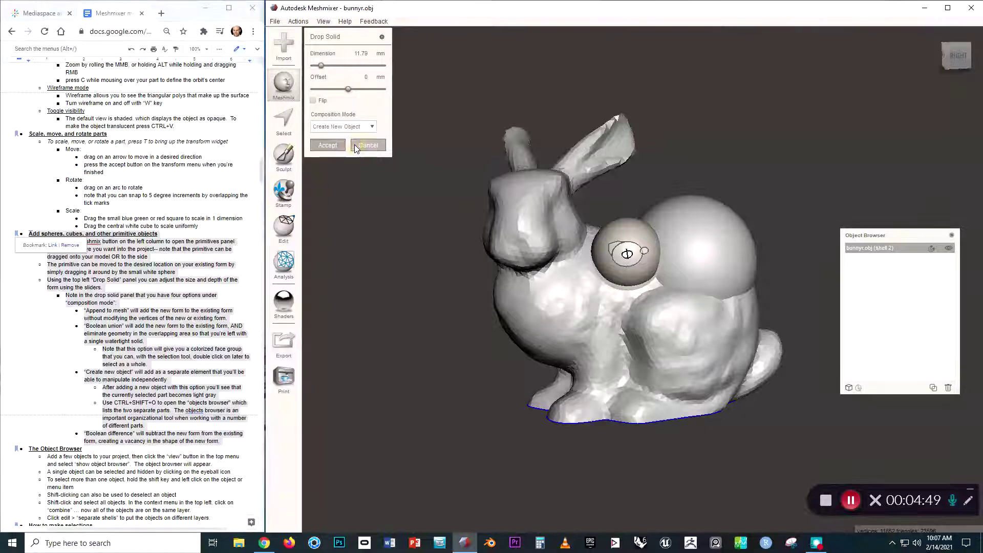
left_click(328, 145)
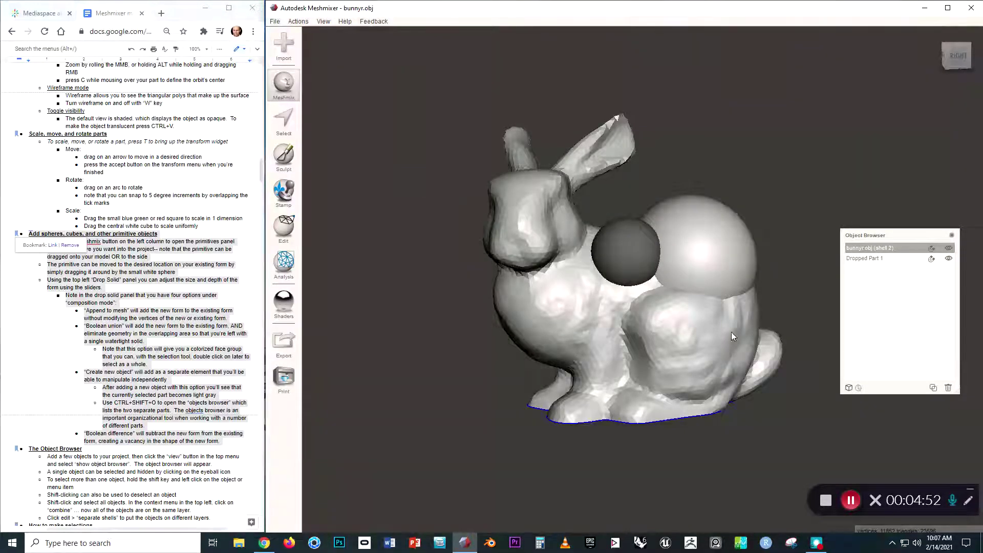
Switch the active object between the new small sphere and the bunny, ending on the small sphere.
left_click(873, 259)
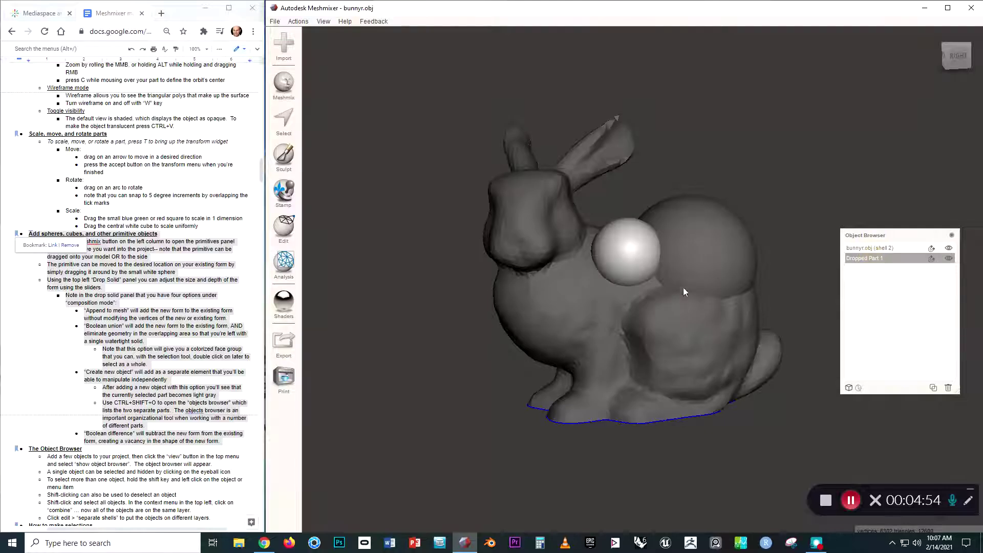
left_click(634, 315)
right_click_drag(634, 316, 668, 280)
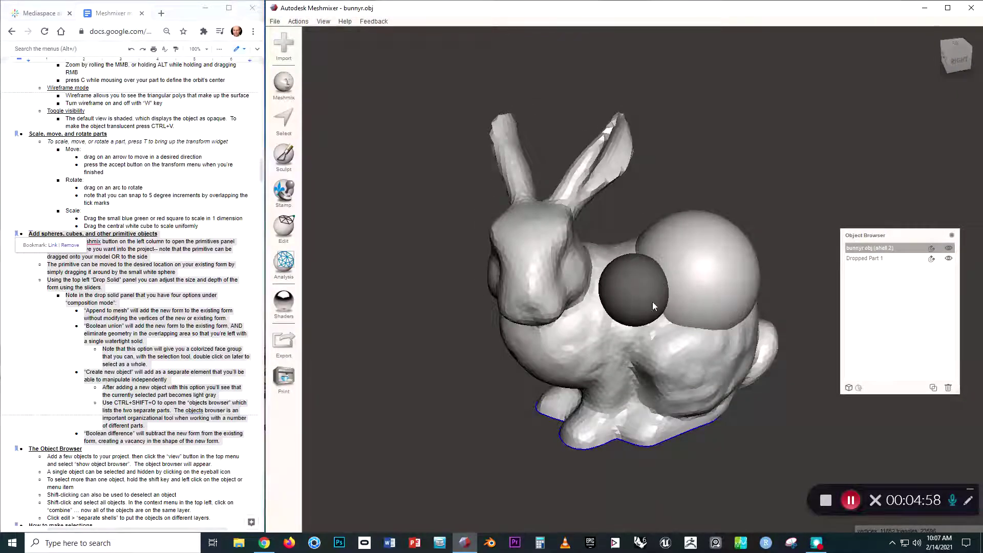
left_click(622, 299)
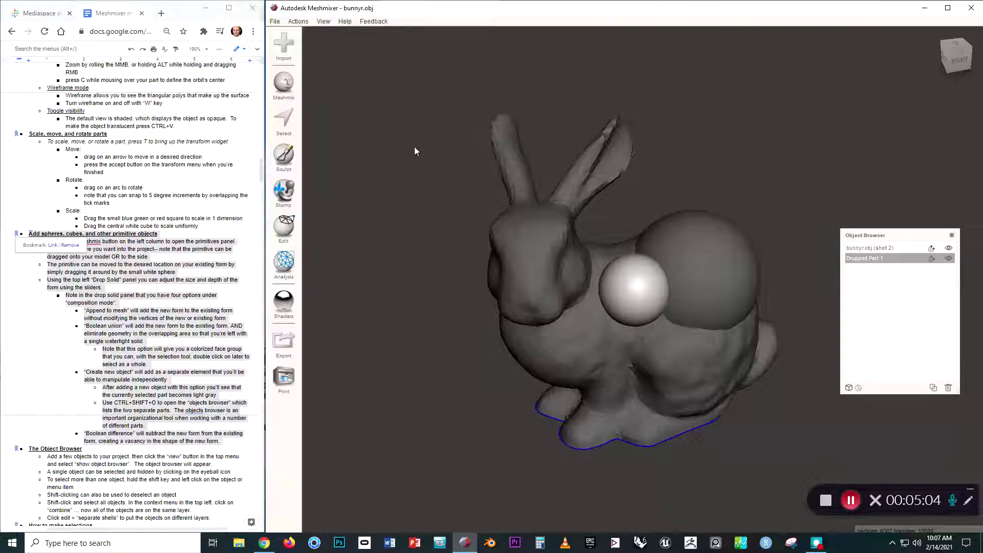
Drop another primitive sphere onto the large sphere on the bunny's back, using the Boolean Union composition mode.
left_click(285, 85)
left_click_drag(335, 119, 484, 214)
left_click_drag(640, 275, 718, 260)
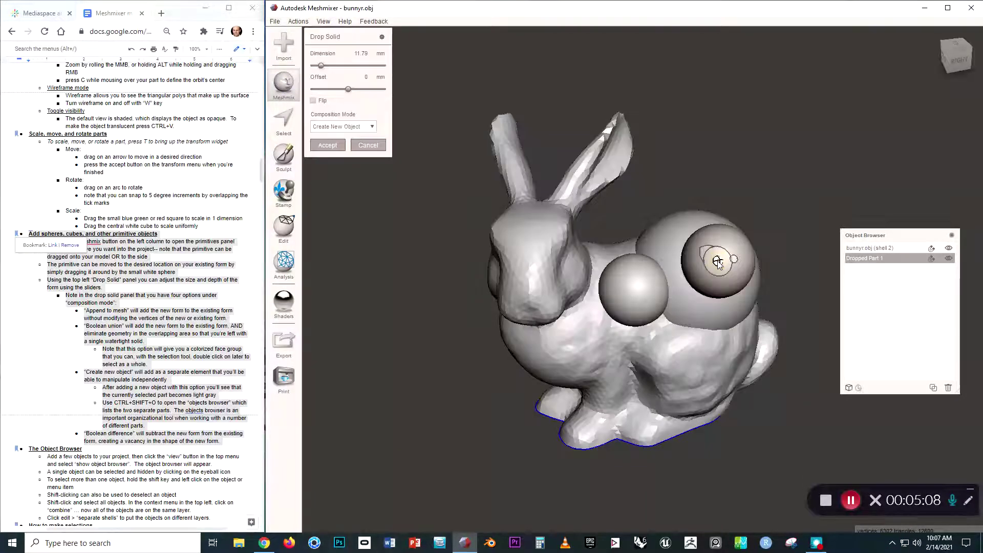
left_click(352, 129)
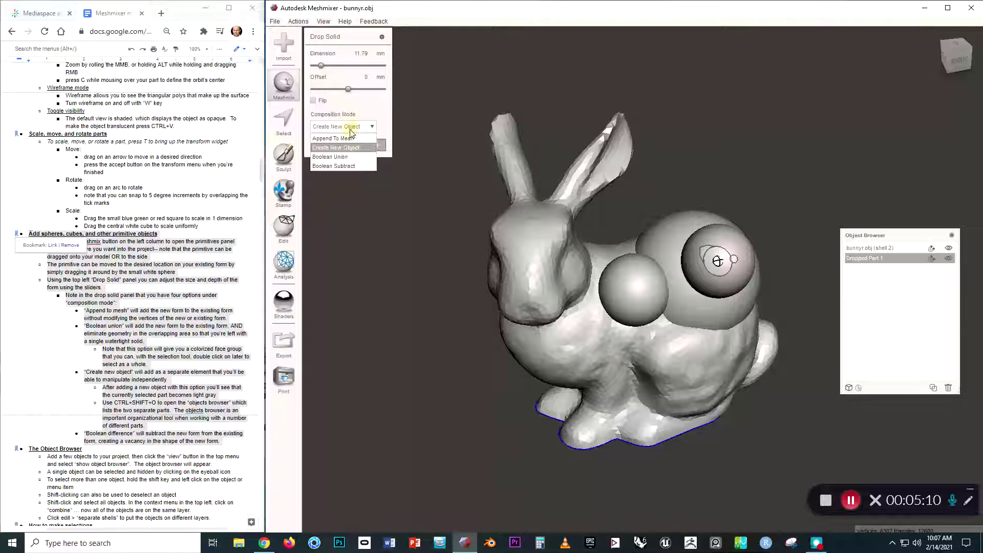
left_click(348, 155)
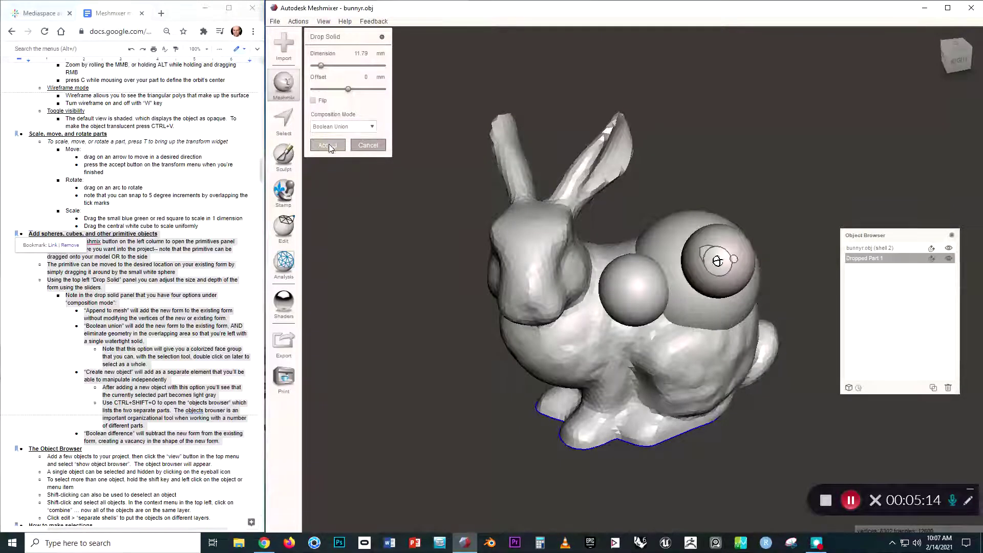
left_click(328, 145)
Make the objects translucent and examine up close how the Boolean Union sphere joins the large sphere.
mouse_move(729, 293)
right_mouse_down()
mouse_move(699, 303)
mouse_move(724, 290)
mouse_move(739, 306)
right_mouse_up()
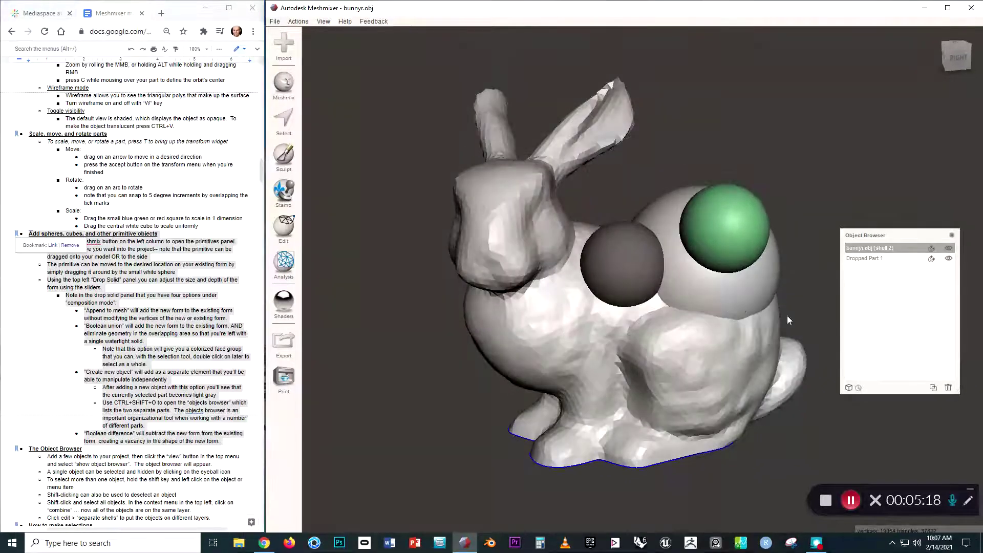
key("ctrl+v")
right_click_drag(763, 259, 788, 218)
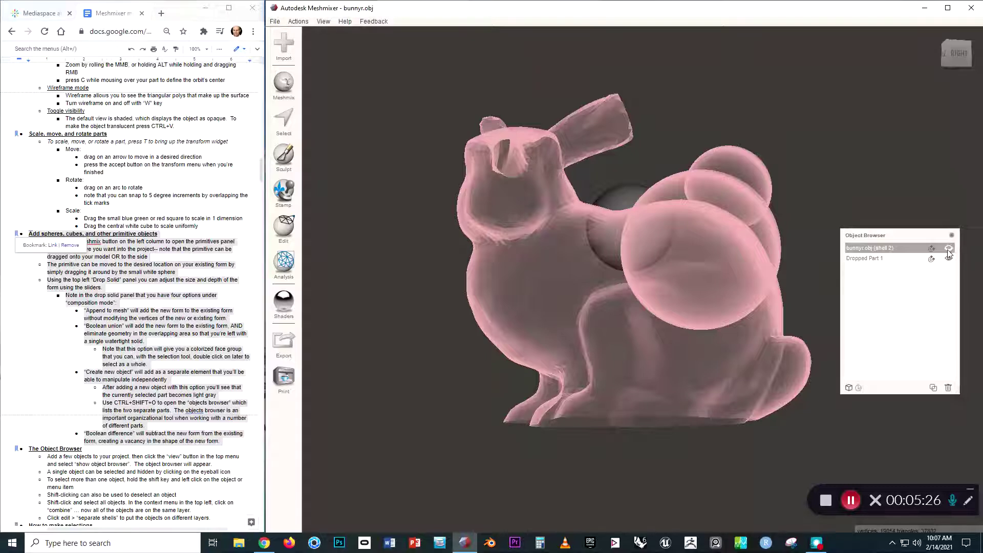
right_click_drag(761, 228, 663, 292)
scroll(663, 291, "up", 10)
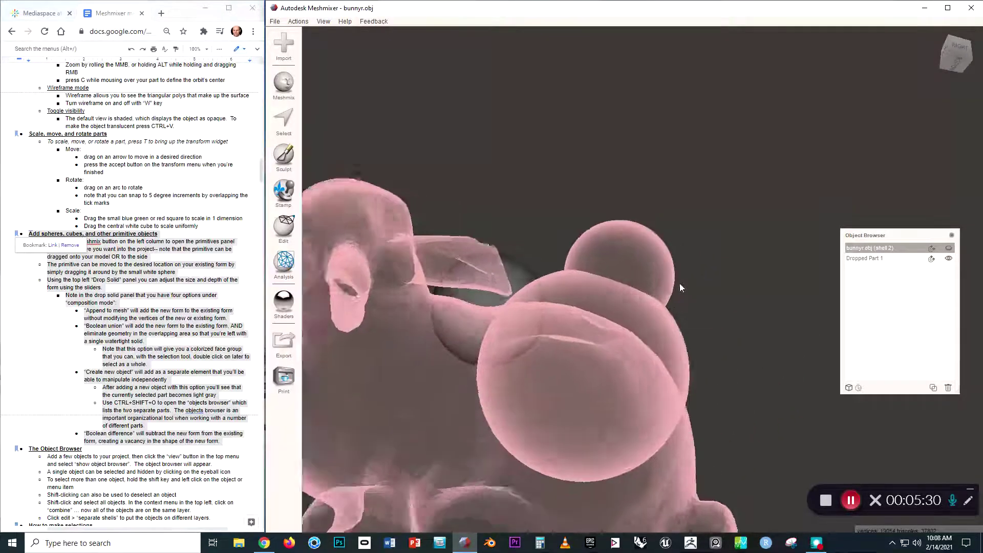
Examine the translucent sphere intersections on the bunny's back from several angles, and restore the bunny to its opaque display.
right_click_drag(672, 285, 651, 314)
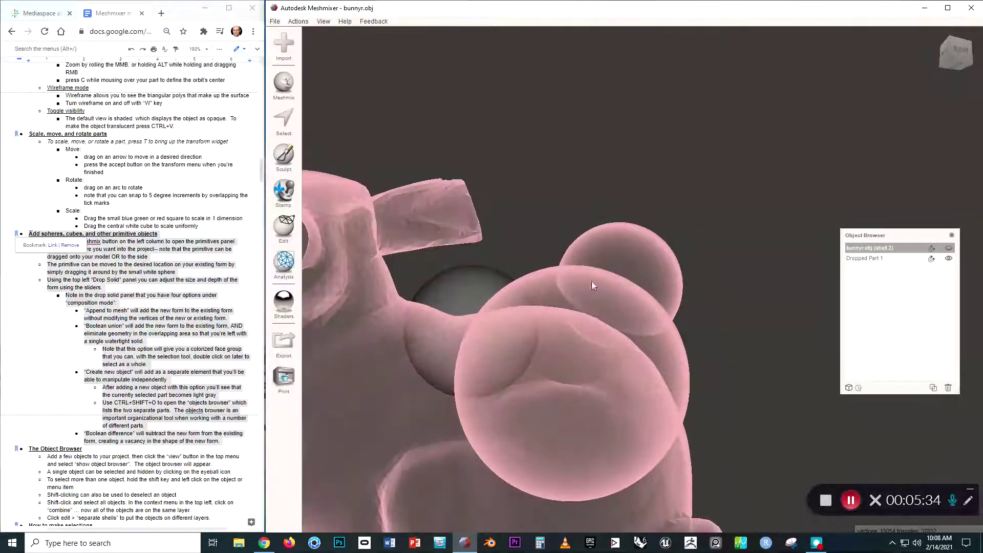
right_click_drag(599, 296, 597, 259)
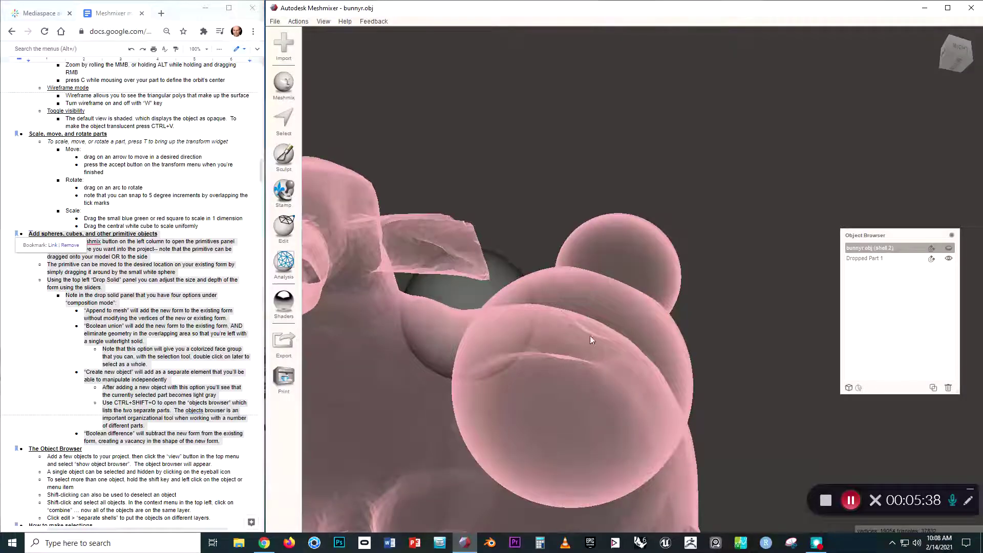
right_click_drag(619, 263, 614, 328)
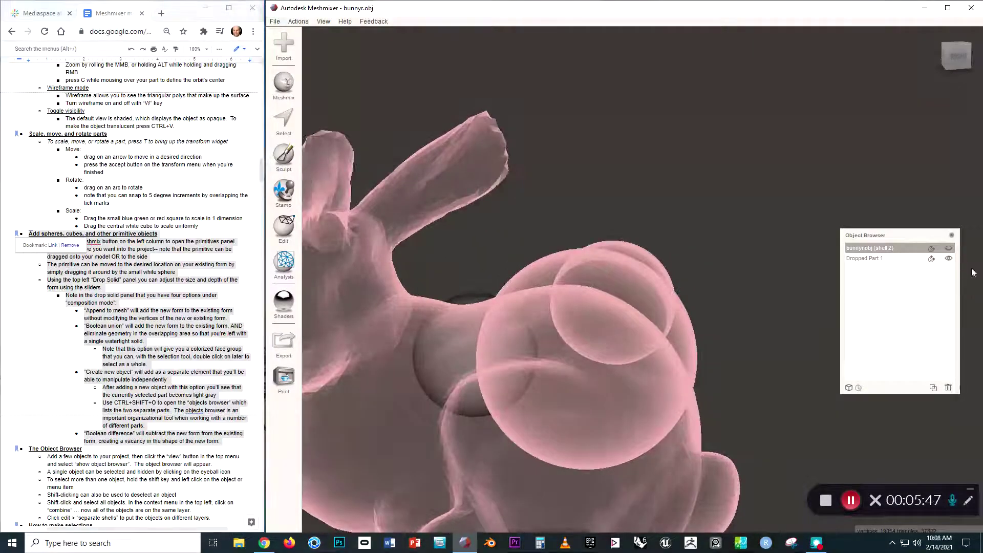
left_click(948, 248)
Drop a small primitive sphere onto the bunny's hind thigh below the large sphere, using the Boolean Subtract composition mode, and inspect the cut.
right_click_drag(684, 279, 506, 246)
left_click(283, 84)
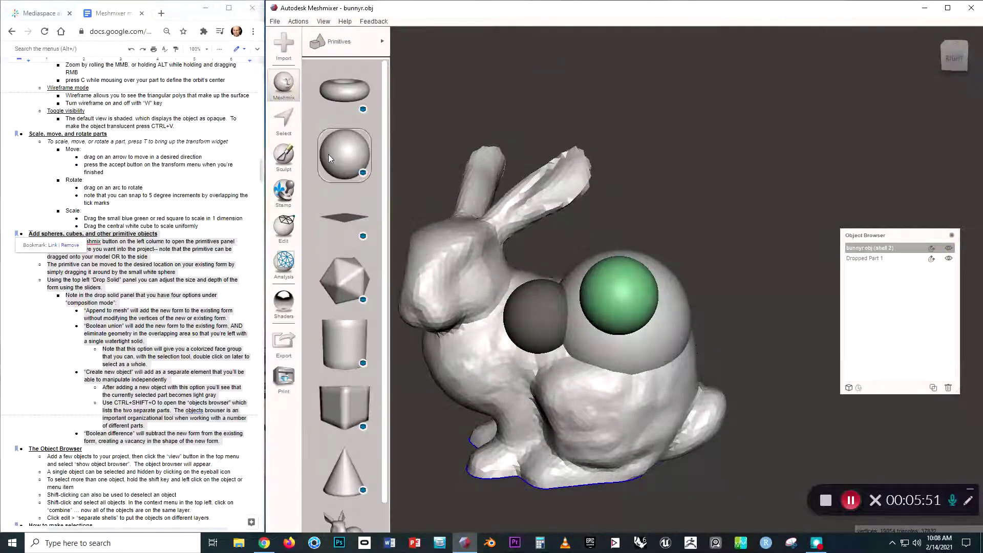
left_click_drag(328, 154, 576, 333)
left_click_drag(618, 414, 618, 413)
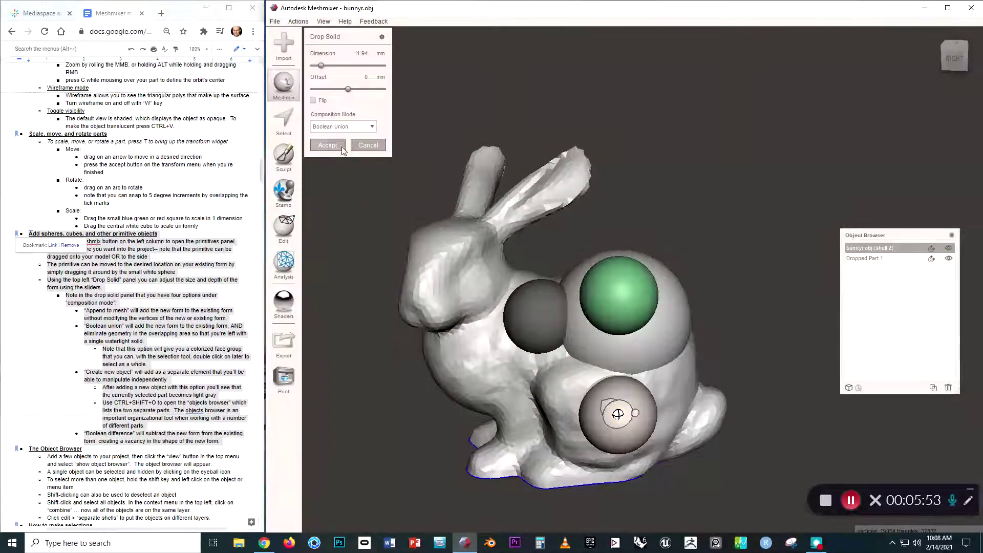
left_click(336, 128)
left_click(342, 166)
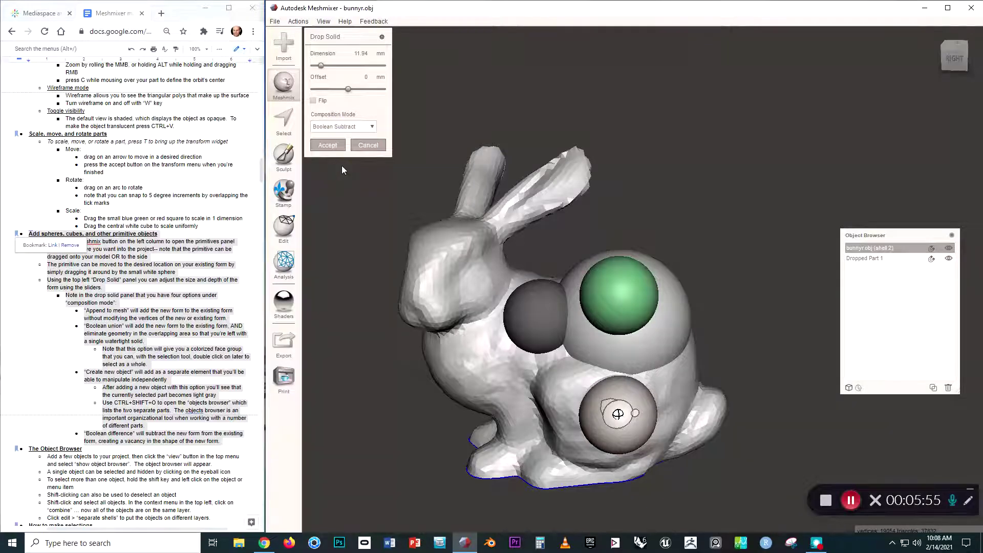
left_click(321, 146)
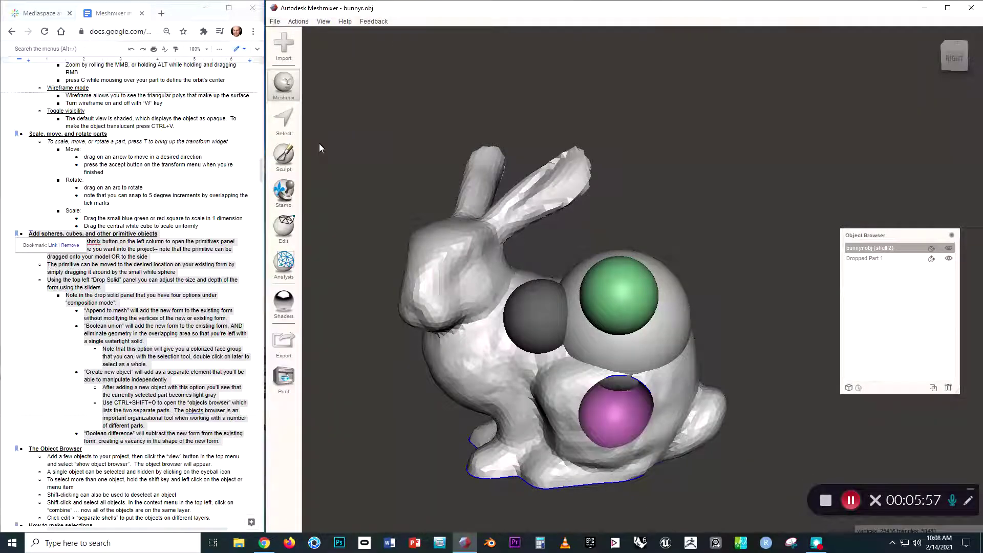
right_click_drag(482, 314, 689, 425)
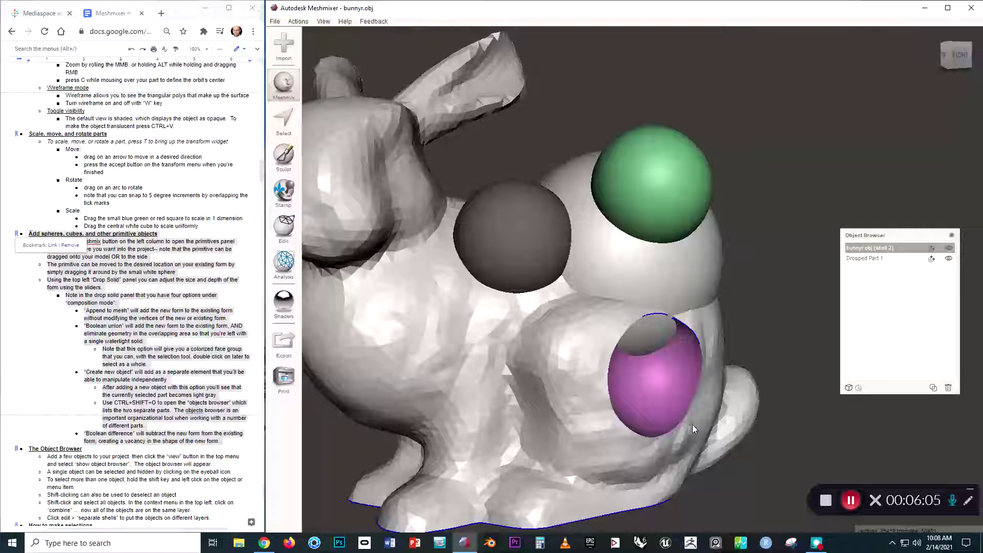